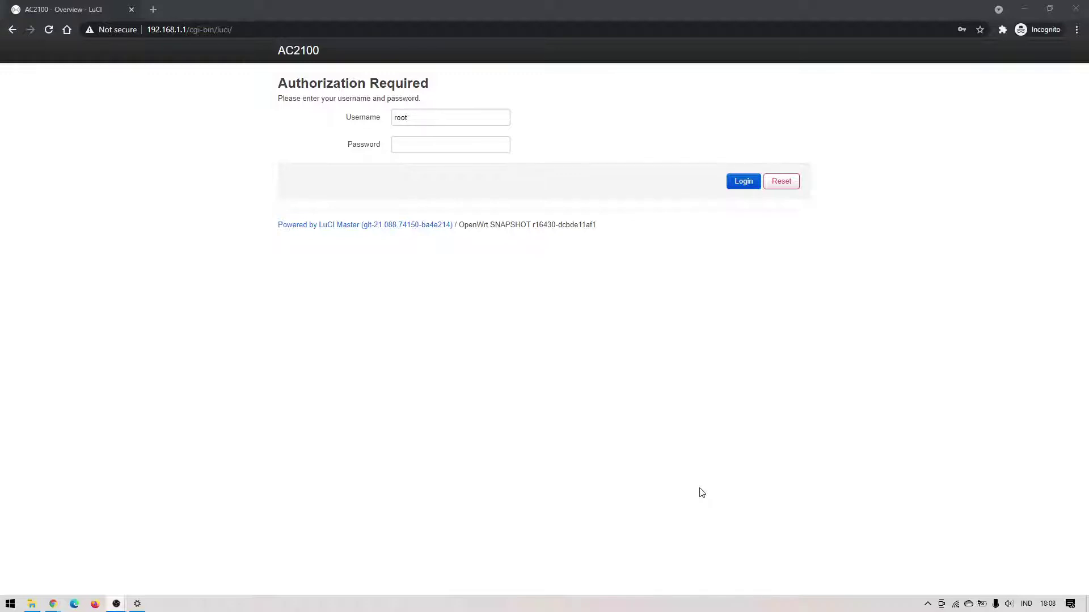
Step: Log in to the router as root with the account password and look over the status overview
left_click(431, 144)
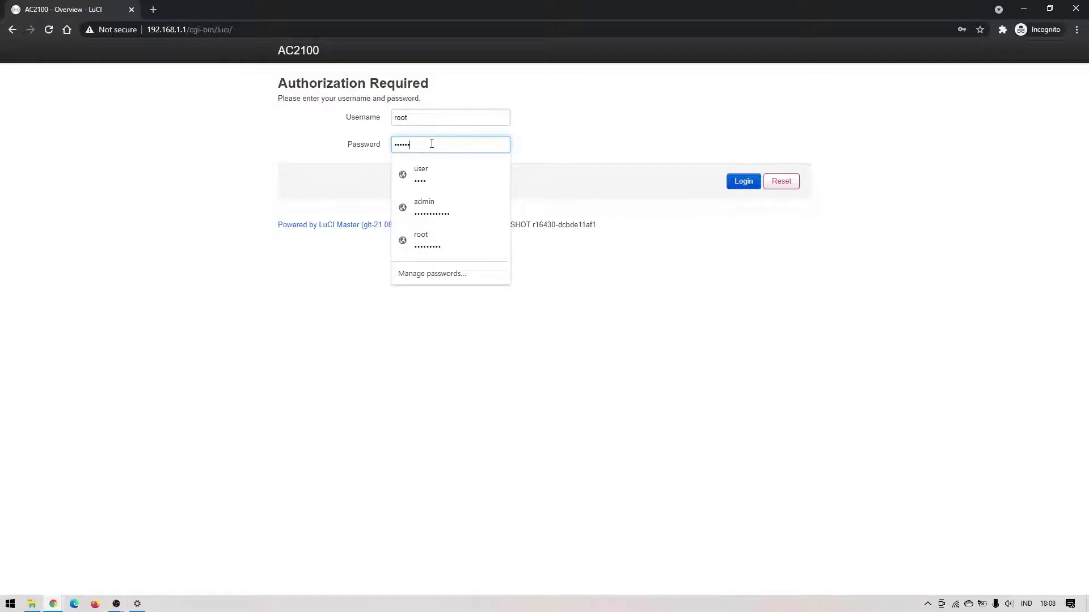
left_click(744, 182)
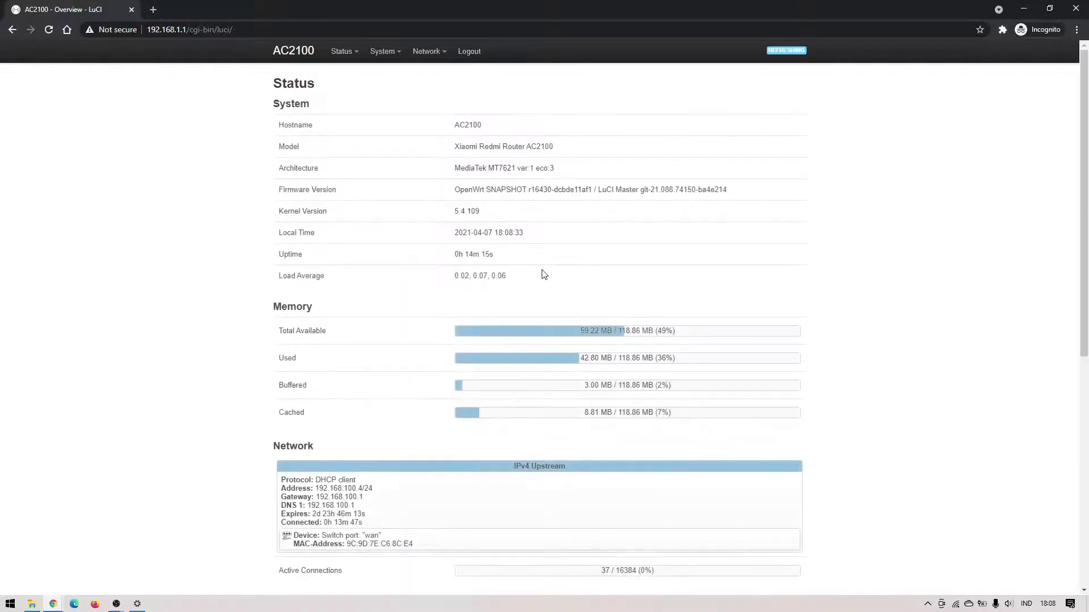
scroll(511, 352, "down", 7)
scroll(494, 431, "up", 7)
scroll(486, 434, "down", 7)
scroll(485, 436, "up", 7)
scroll(491, 437, "down", 8)
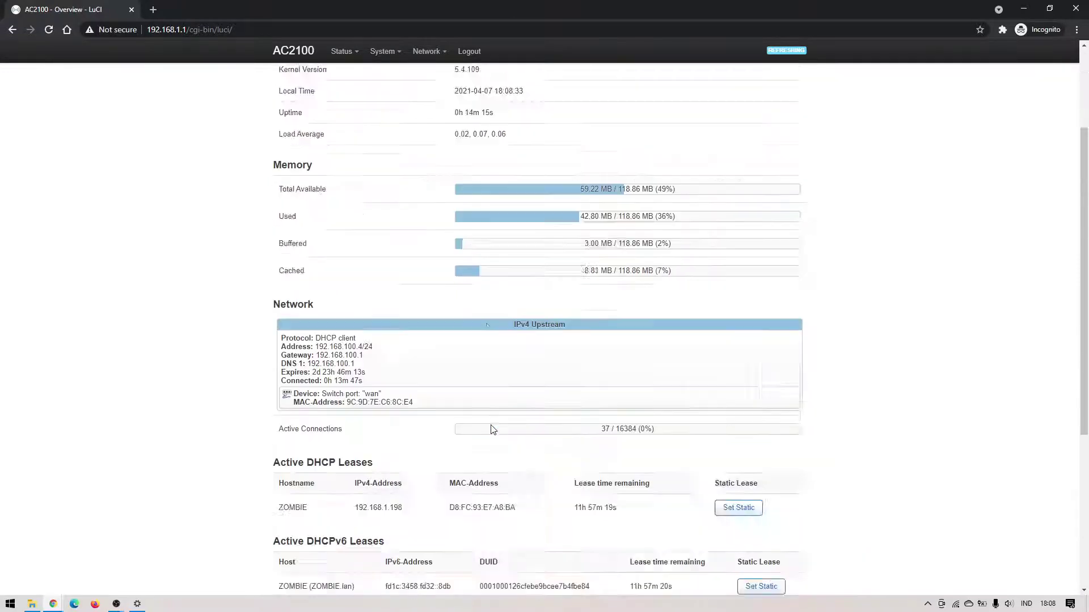
scroll(498, 436, "up", 8)
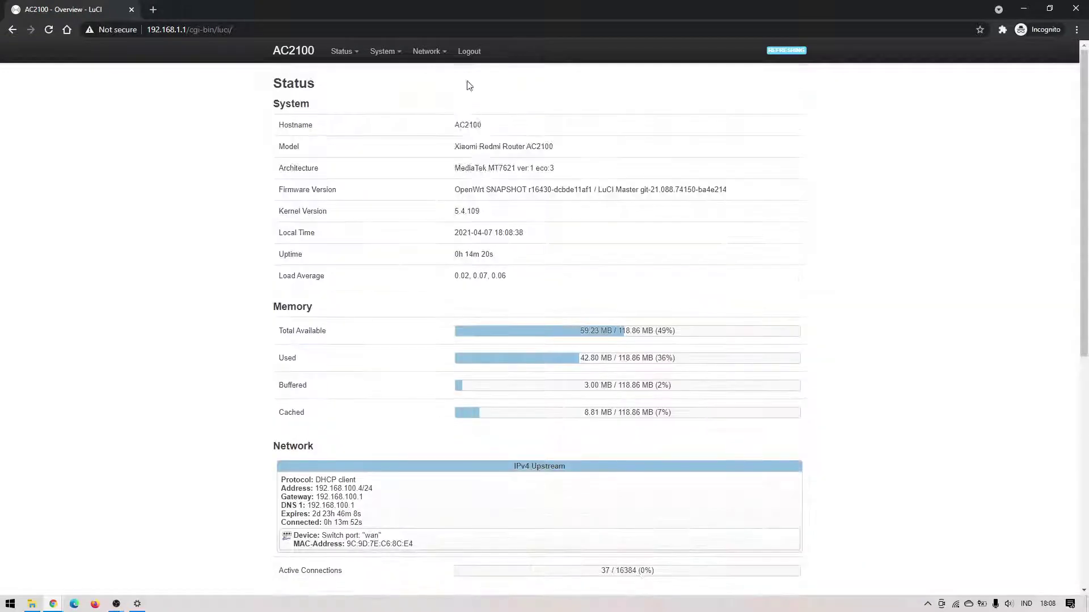
Step: Delete the WAN and WAN6 network interfaces and apply the unsaved changes
mouse_move(423, 53)
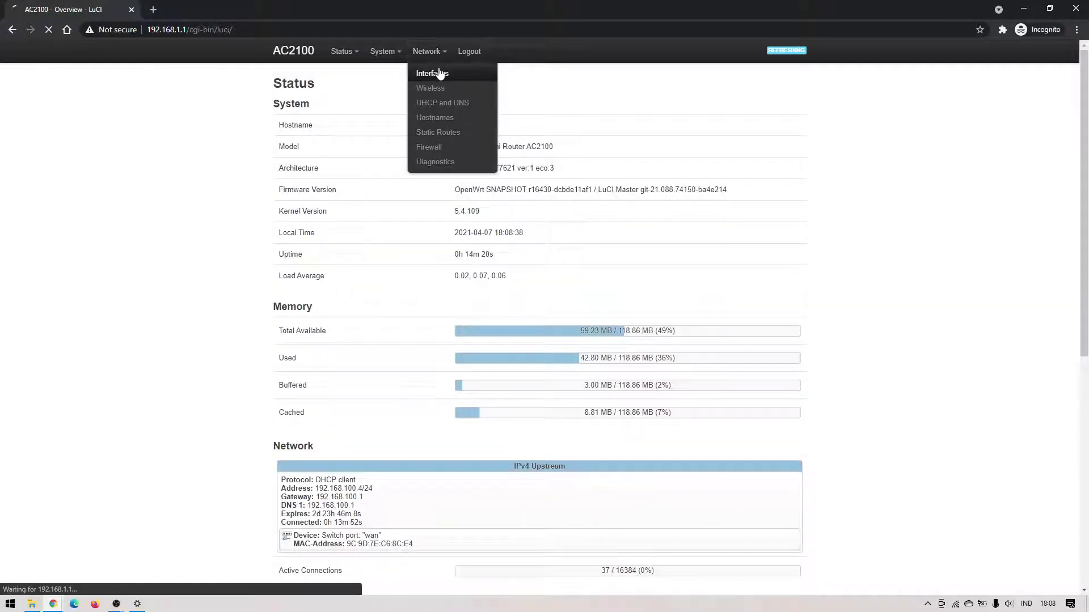
left_click(439, 73)
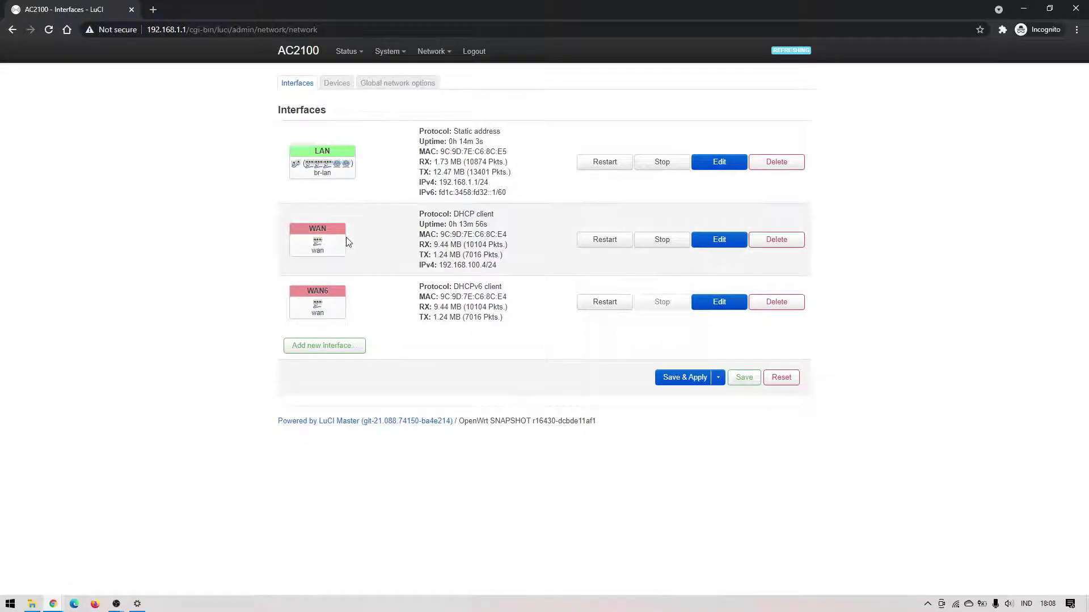
left_click(785, 239)
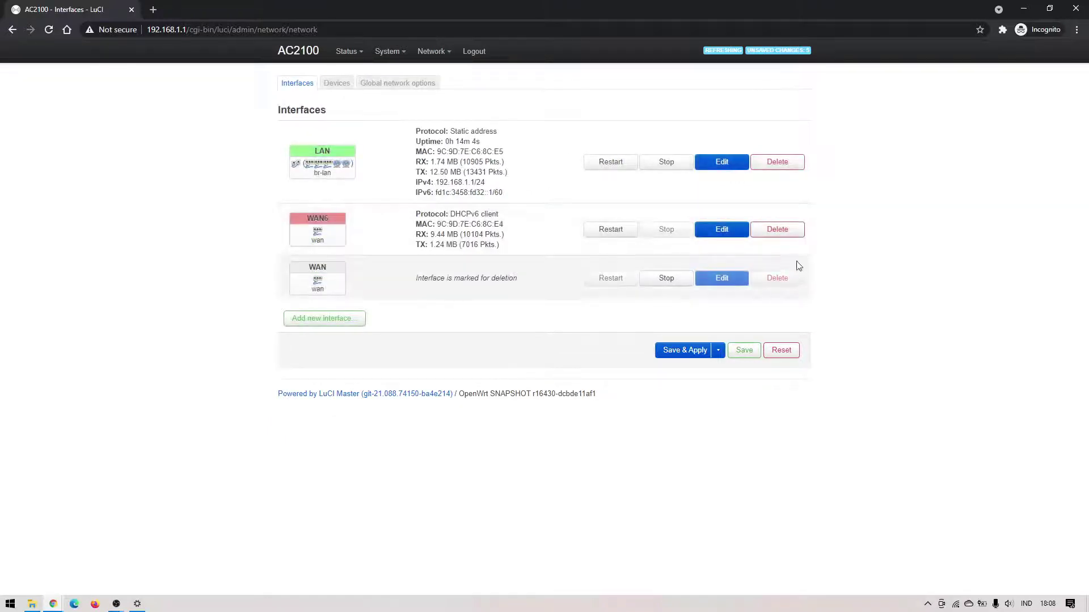
left_click(787, 232)
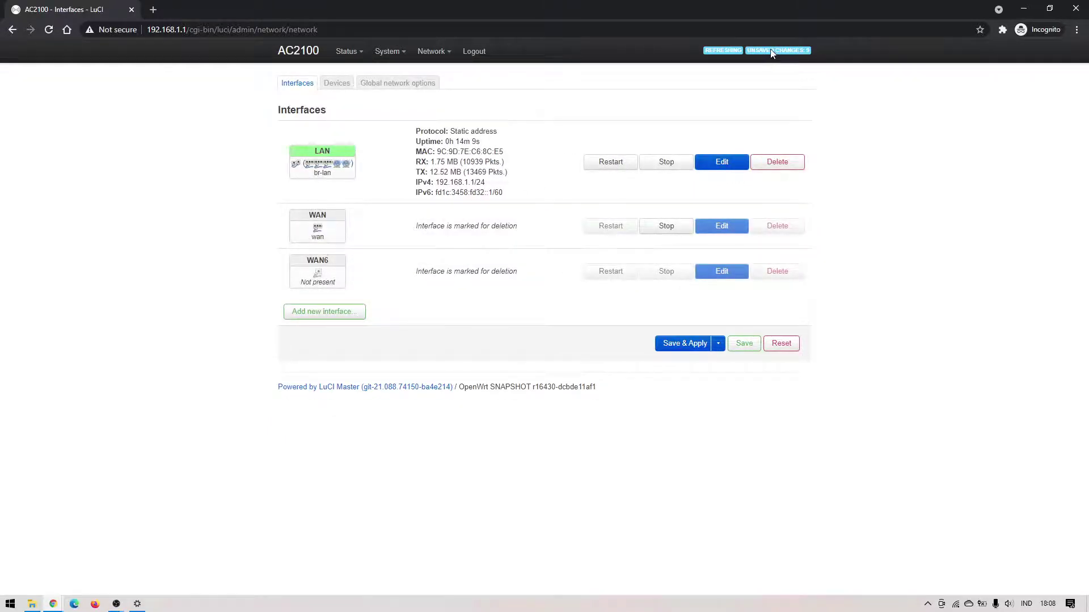
left_click(776, 51)
left_click(712, 301)
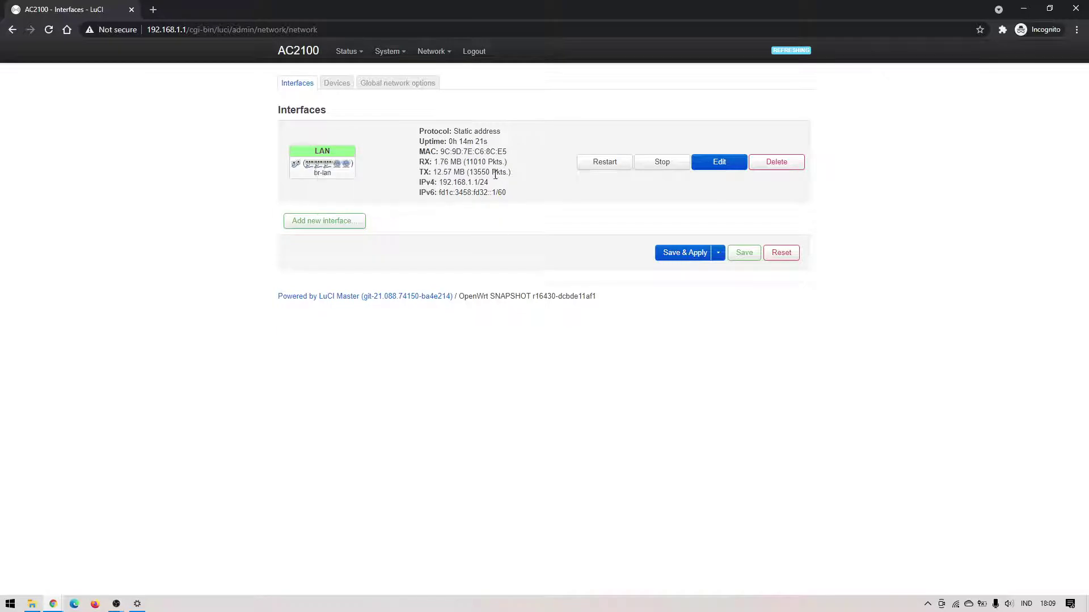
left_click(411, 85)
left_click(340, 86)
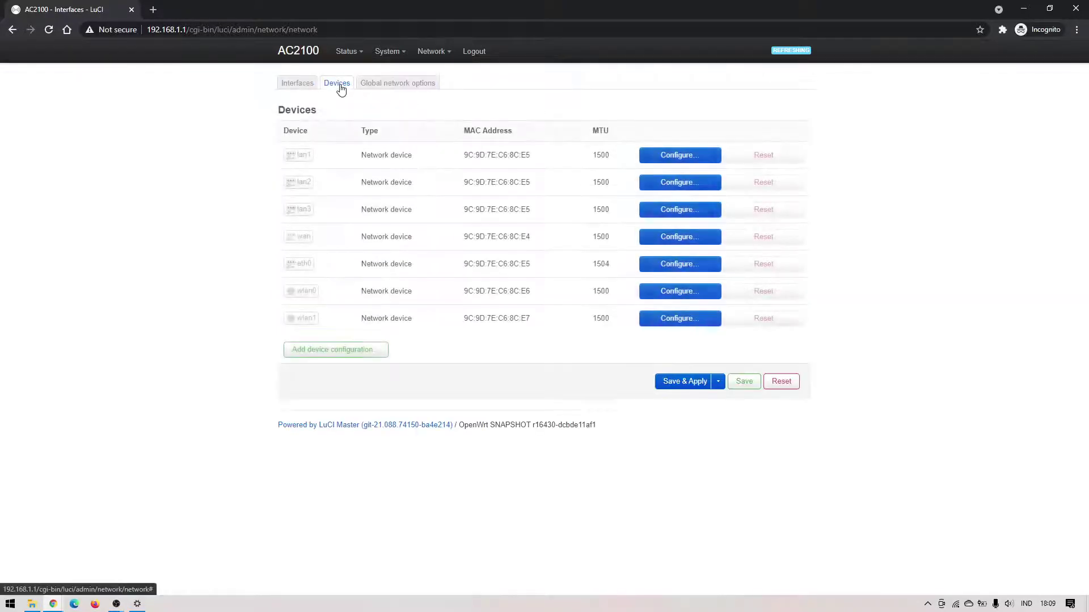
left_click(306, 85)
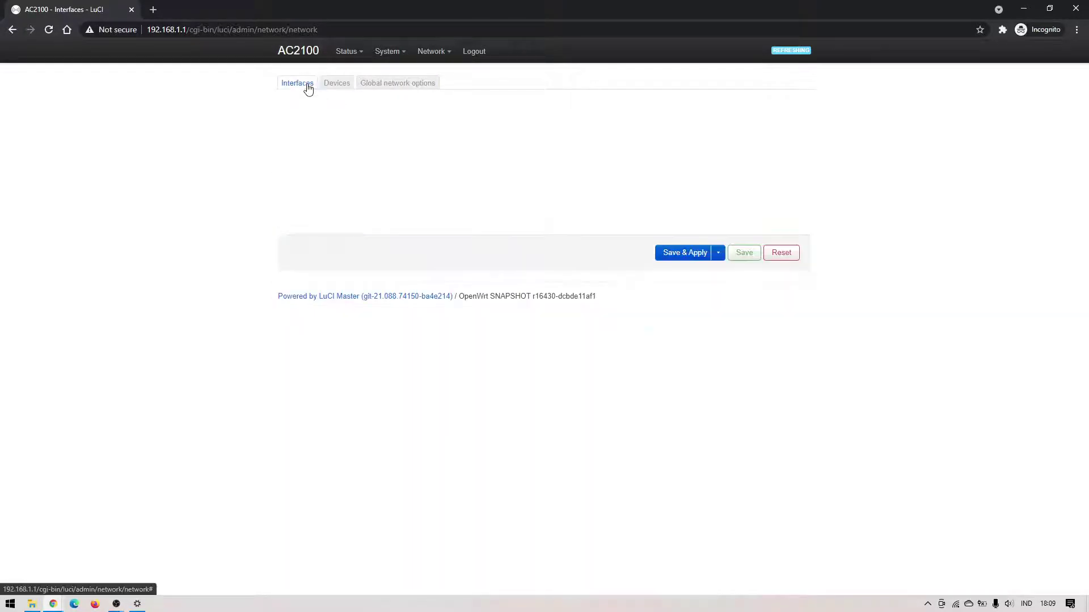
left_click(722, 164)
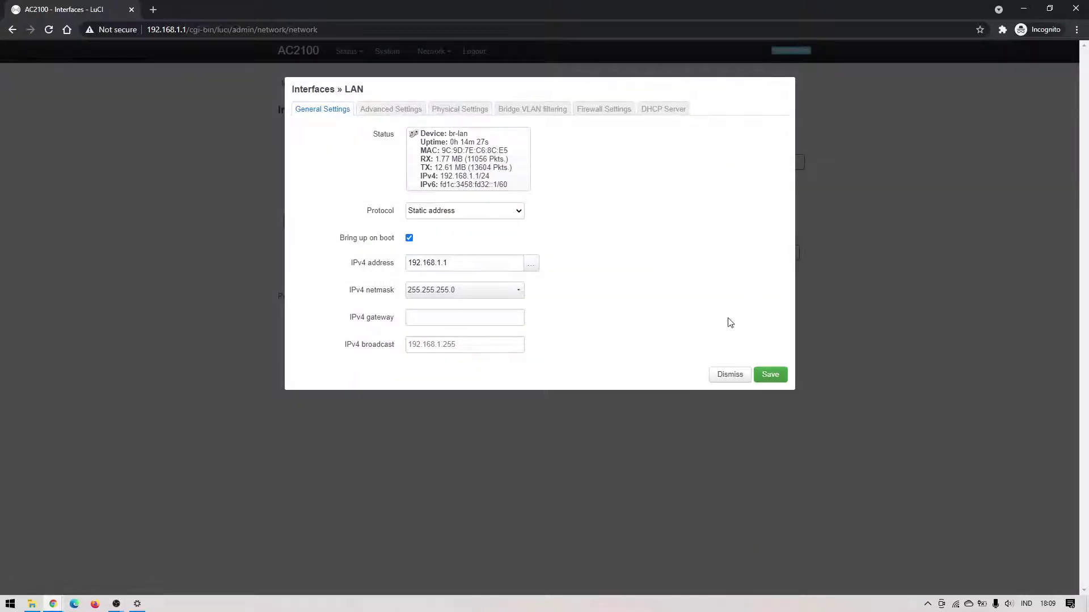
left_click(723, 376)
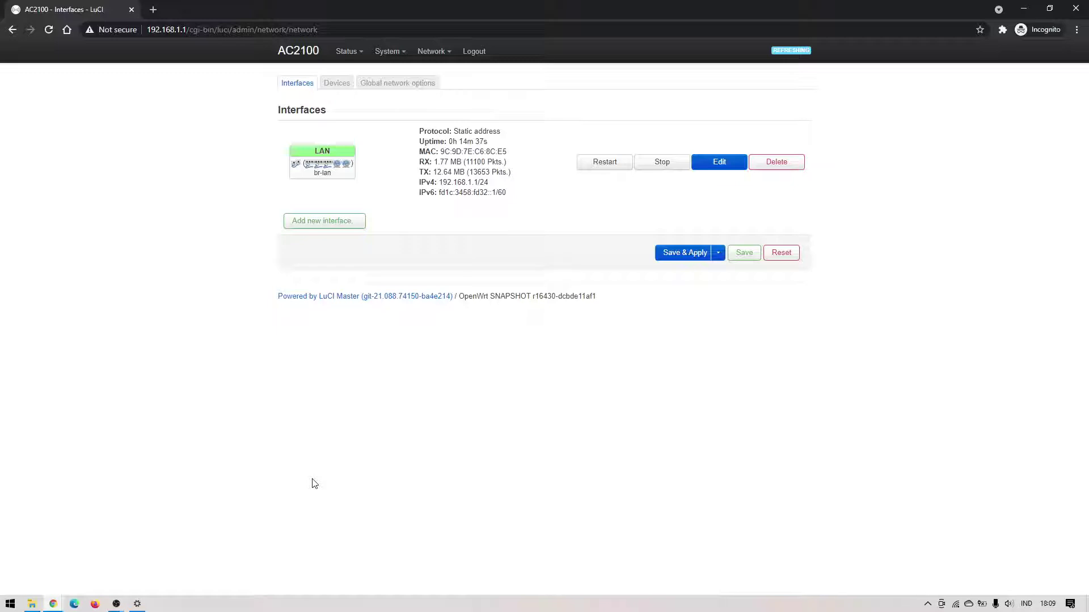
Step: Add the "wan" switch port to the LAN interface's bridge ports and save the interface settings
left_click(724, 164)
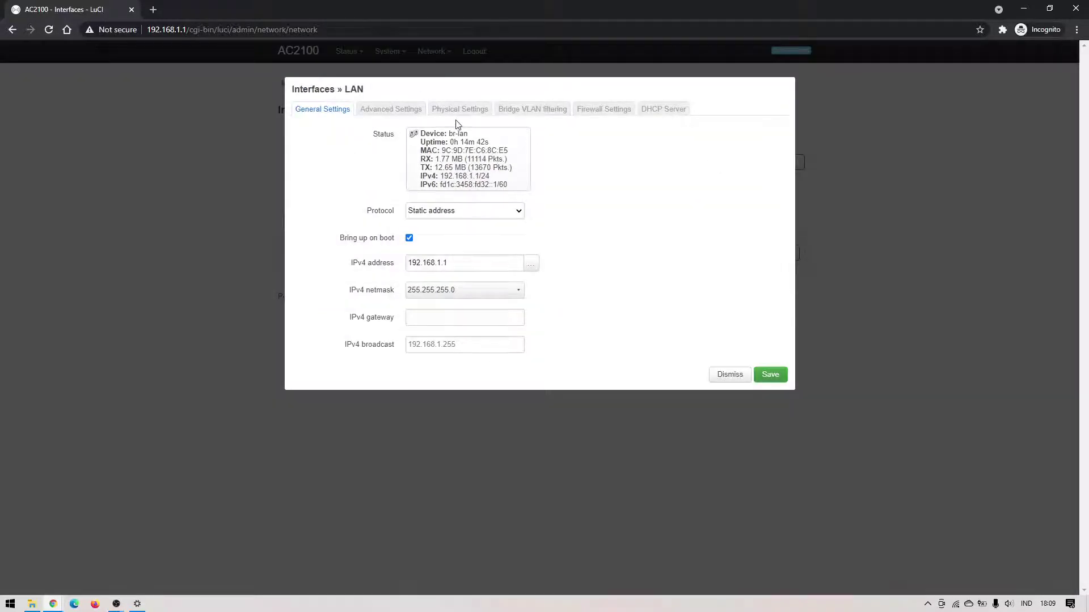
left_click(468, 112)
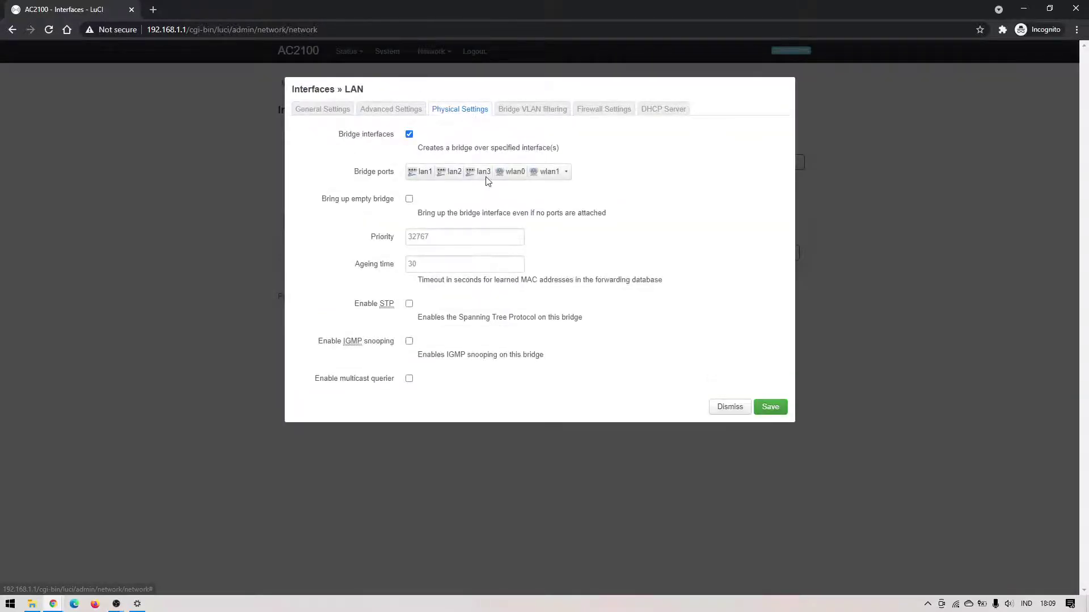
left_click(565, 172)
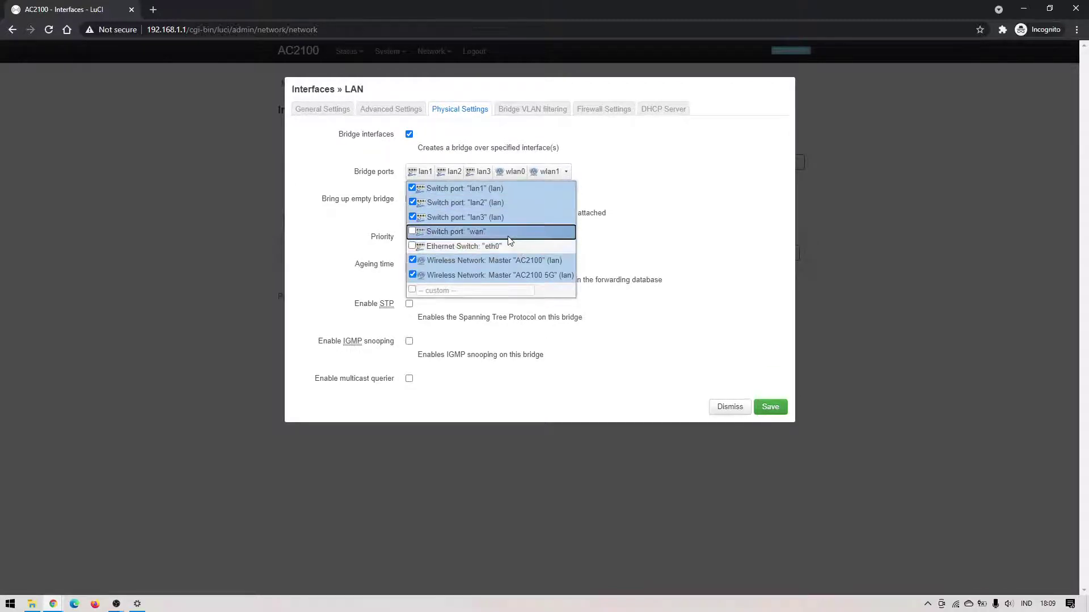
left_click(413, 233)
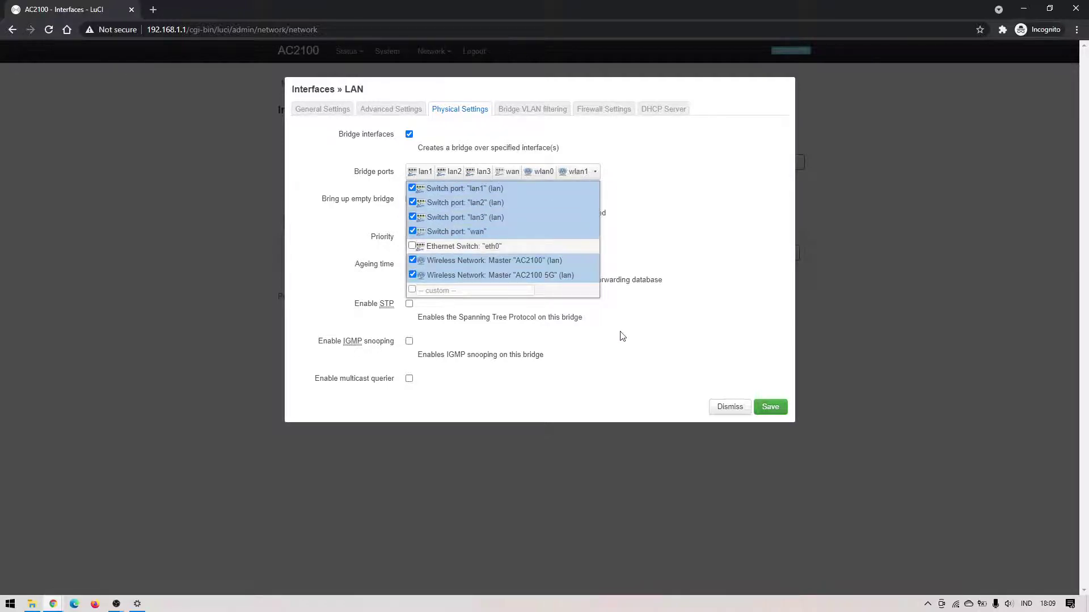
left_click(662, 291)
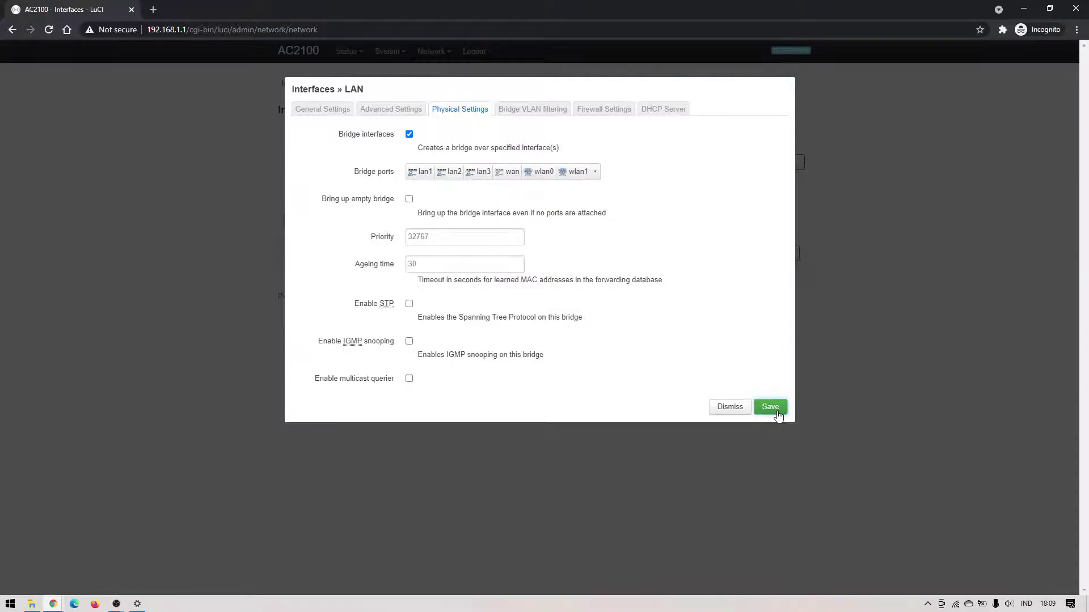
left_click(772, 407)
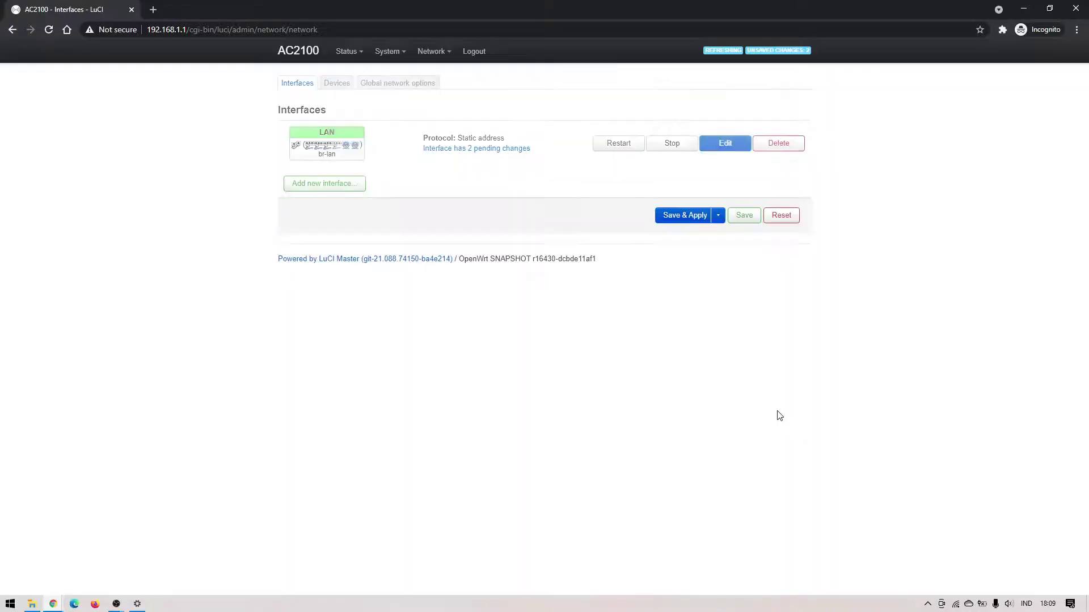
Step: Set the Router Advertisement-Service and DHCPv6-Service to disabled in the LAN interface's DHCP server IPv6 settings
left_click(724, 141)
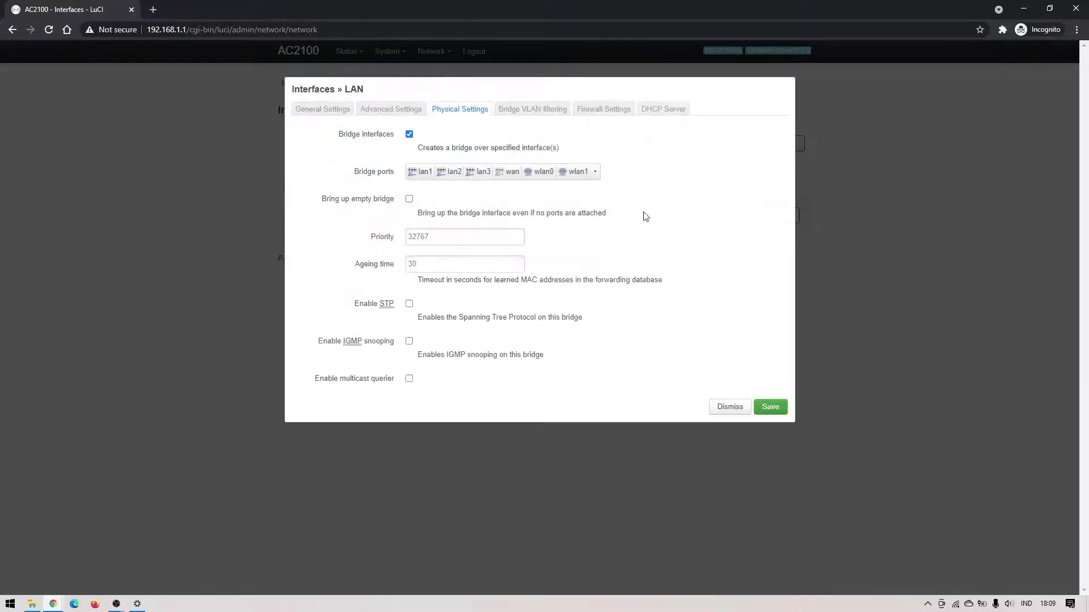
left_click(307, 111)
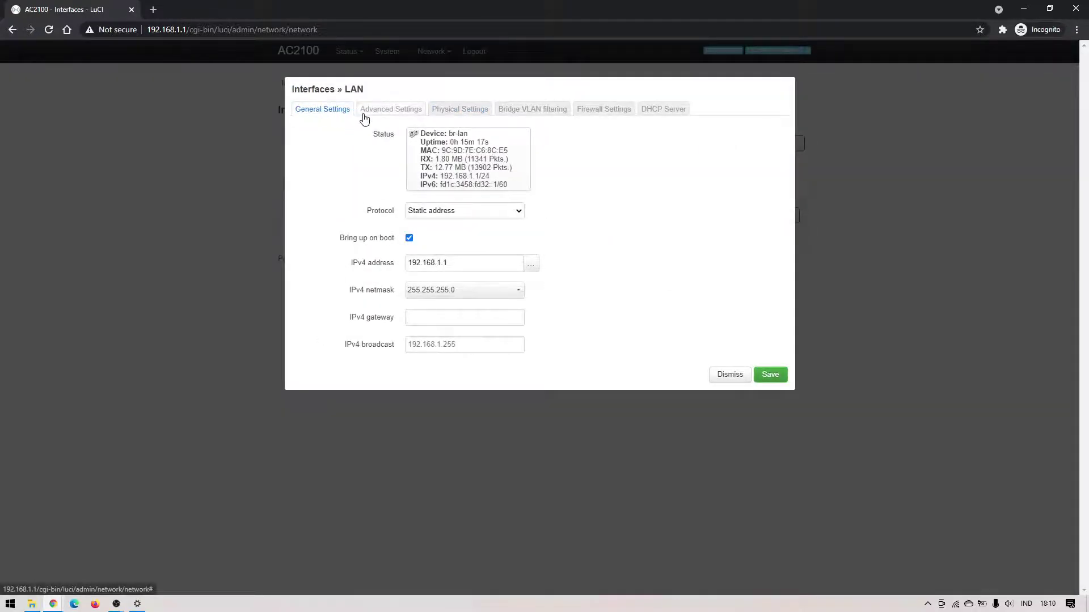
left_click(662, 112)
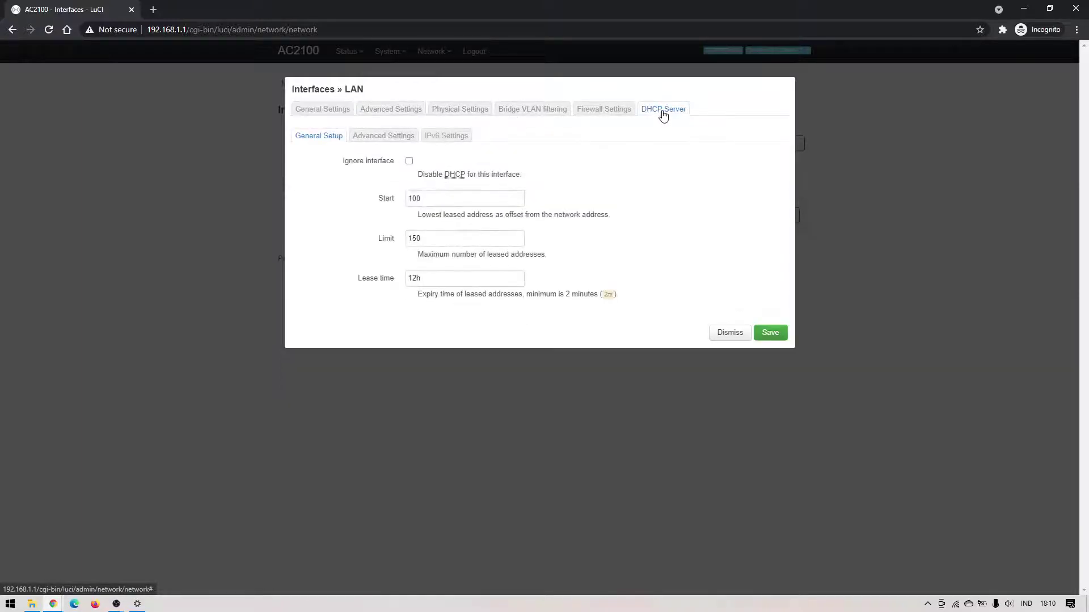
left_click(437, 137)
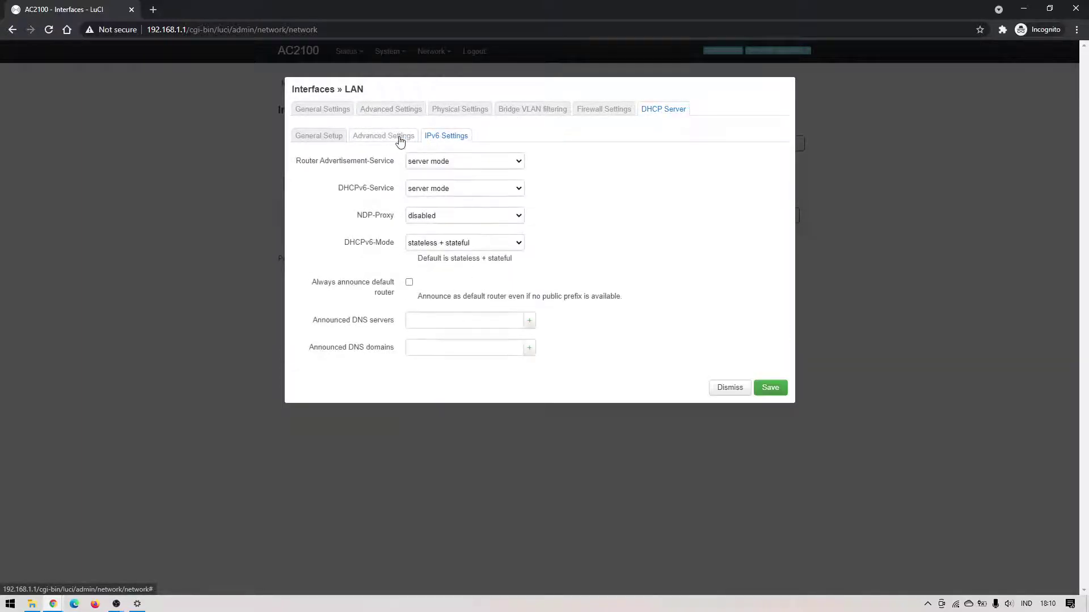
left_click(375, 136)
left_click(340, 137)
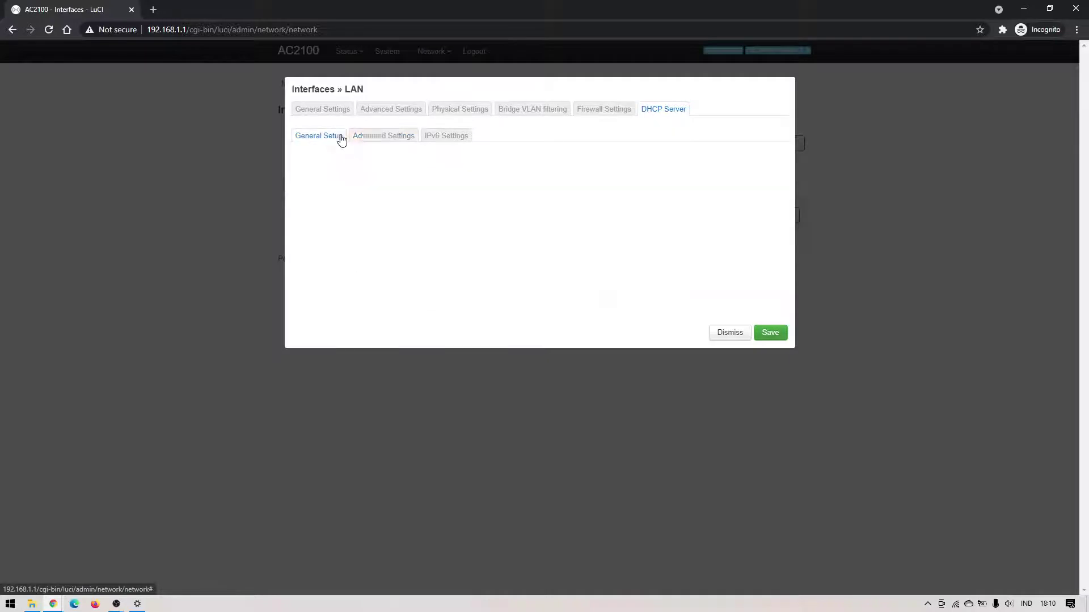
left_click(373, 138)
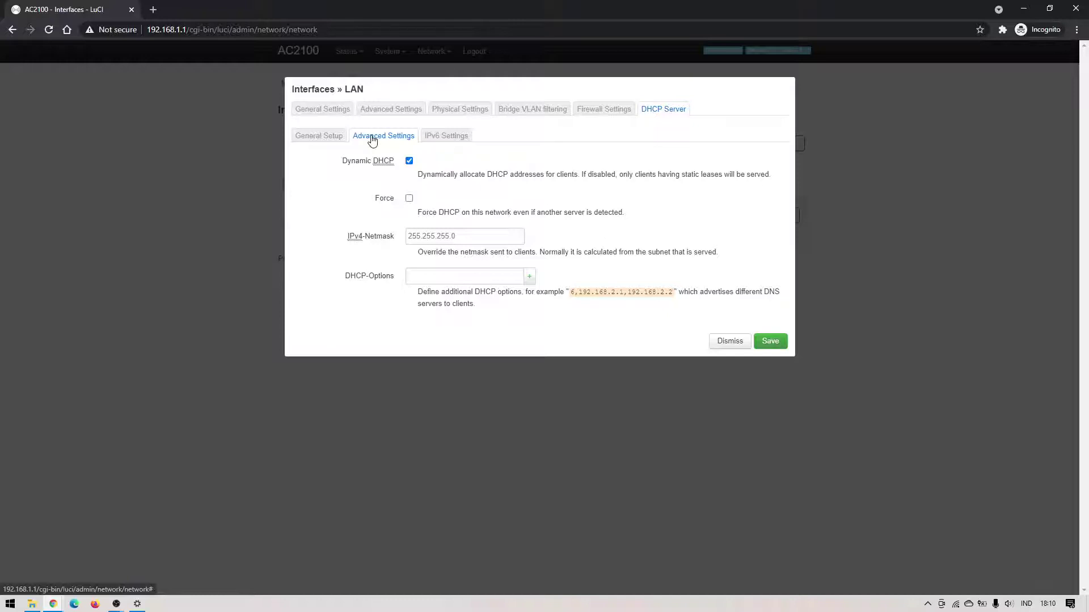
left_click(448, 137)
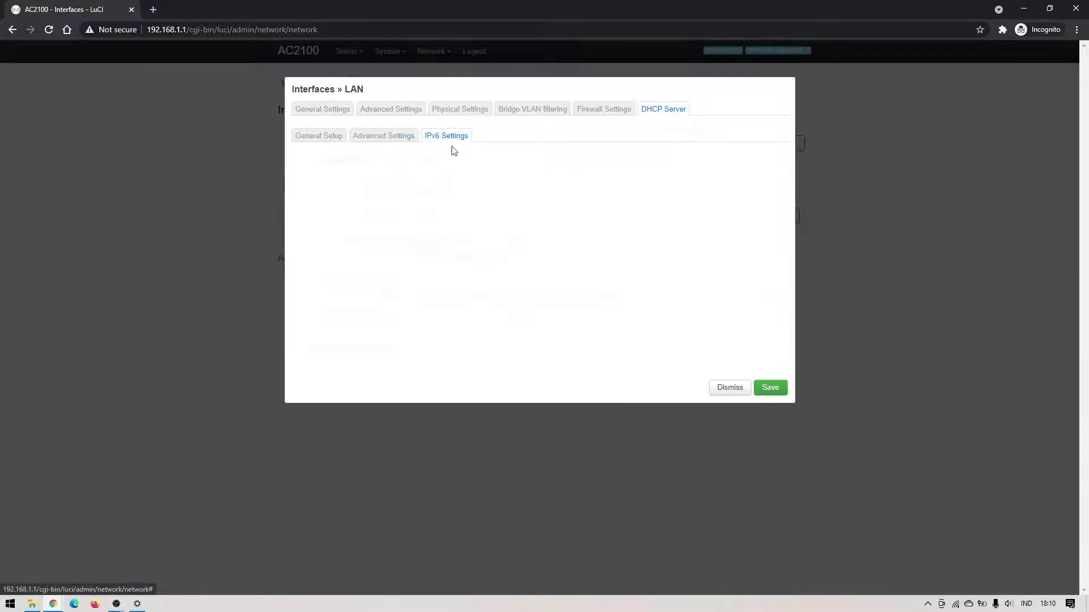
left_click(452, 161)
left_click(453, 179)
left_click(452, 188)
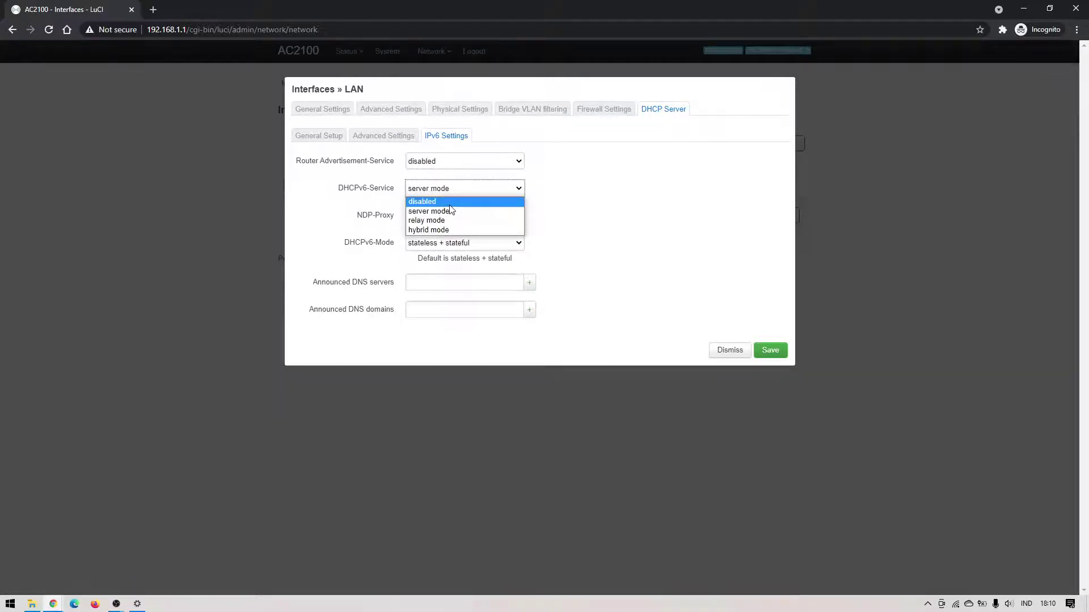
left_click(448, 197)
Step: Turn off Dynamic DHCP in the advanced DHCP server settings of the LAN interface
left_click(375, 142)
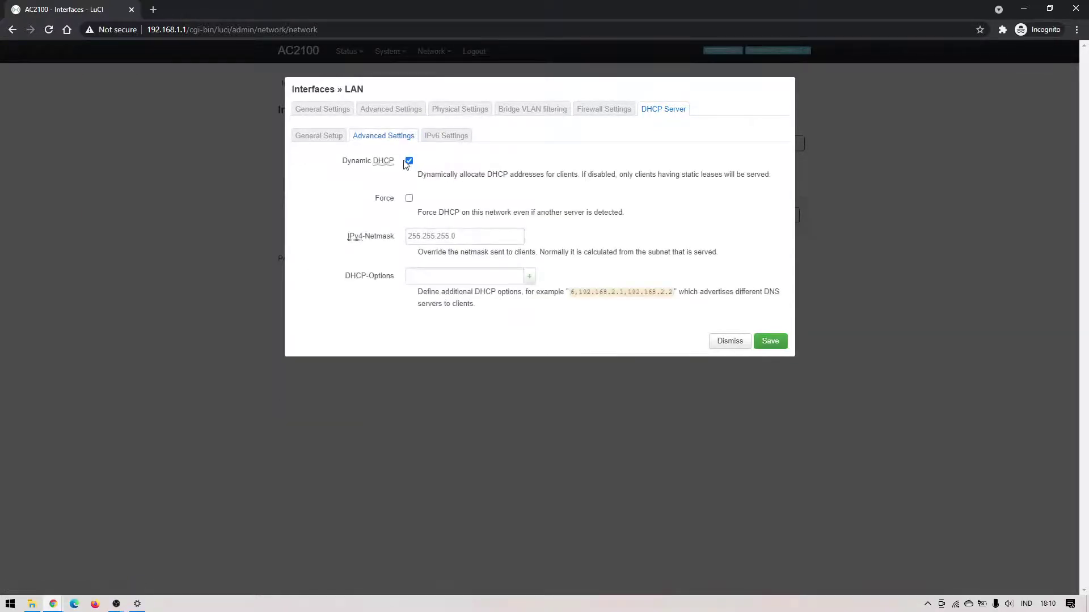
left_click(409, 161)
left_click_drag(510, 174, 631, 175)
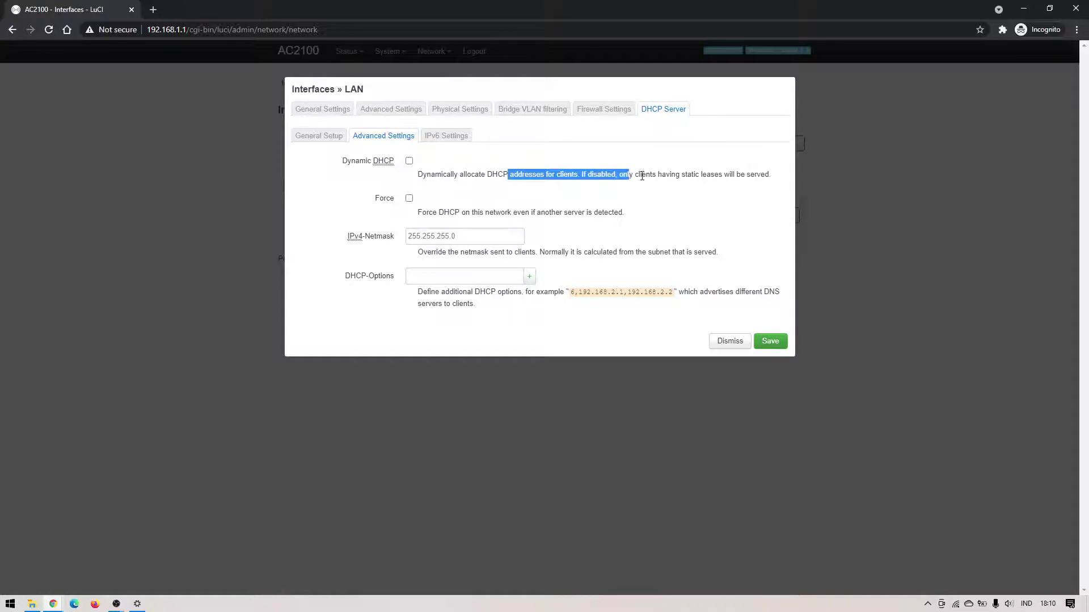
left_click(643, 176)
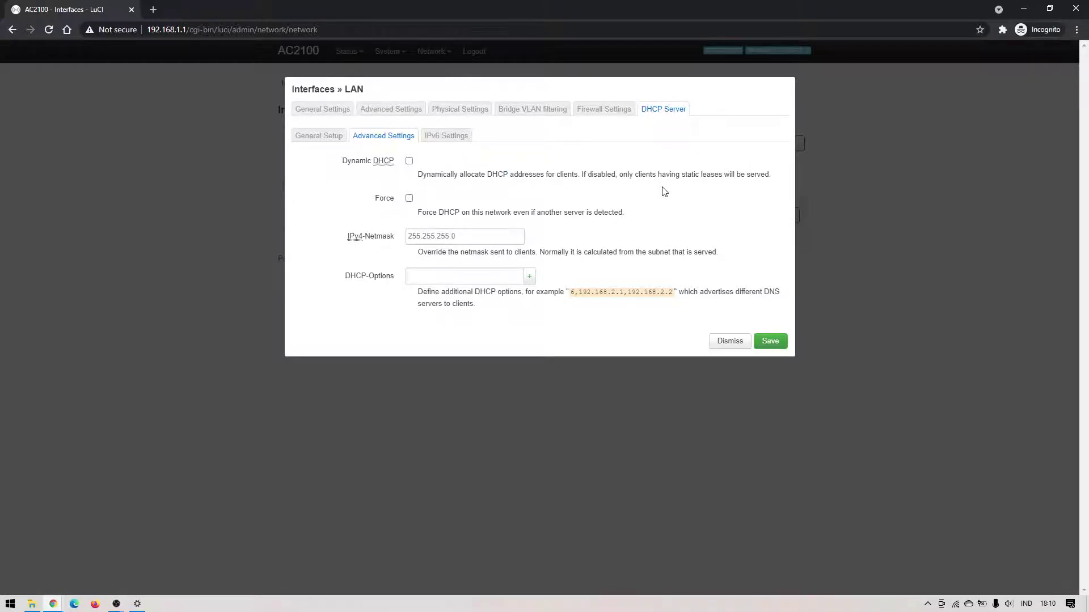
left_click_drag(679, 174, 729, 175)
left_click(728, 176)
left_click(337, 137)
Step: Check the LAN interface's IPv4 address in its general settings and save the interface configuration
left_click(319, 109)
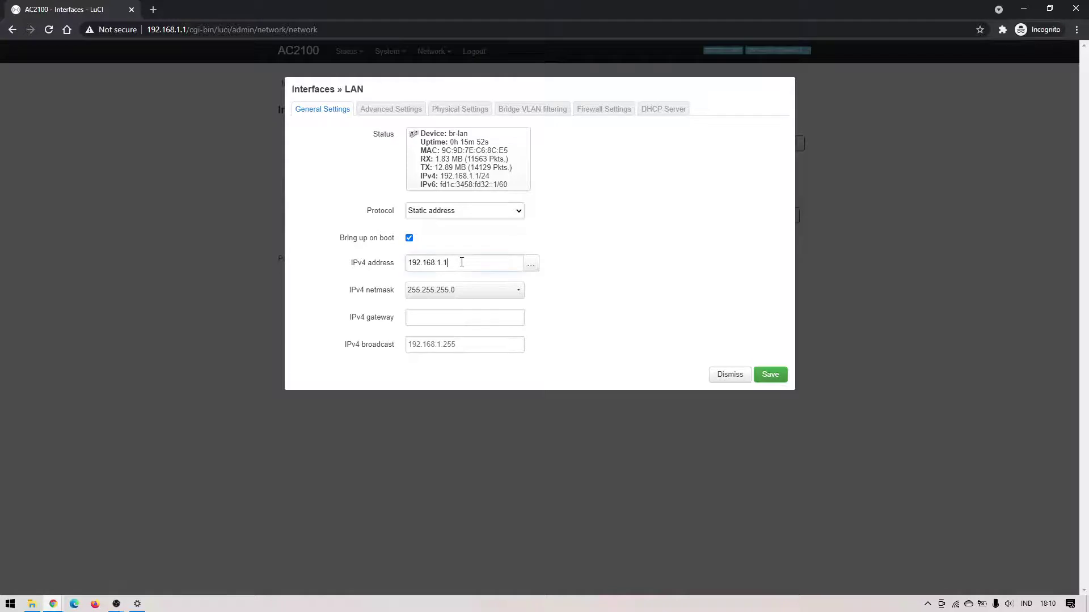
left_click_drag(437, 271, 399, 284)
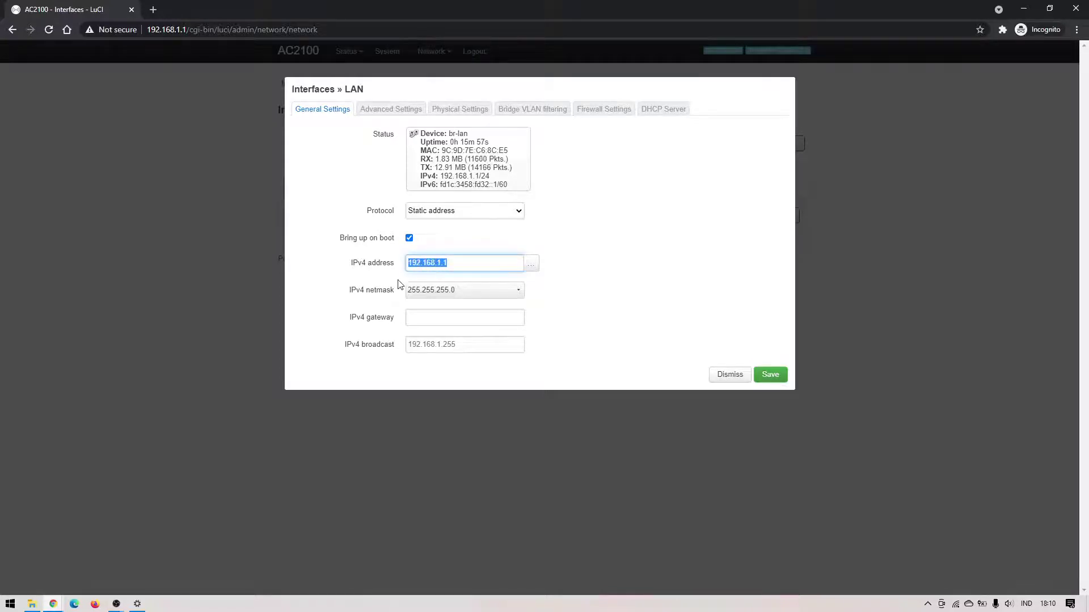
left_click(462, 264)
left_click_drag(465, 264, 393, 268)
left_click(468, 265)
left_click(771, 376)
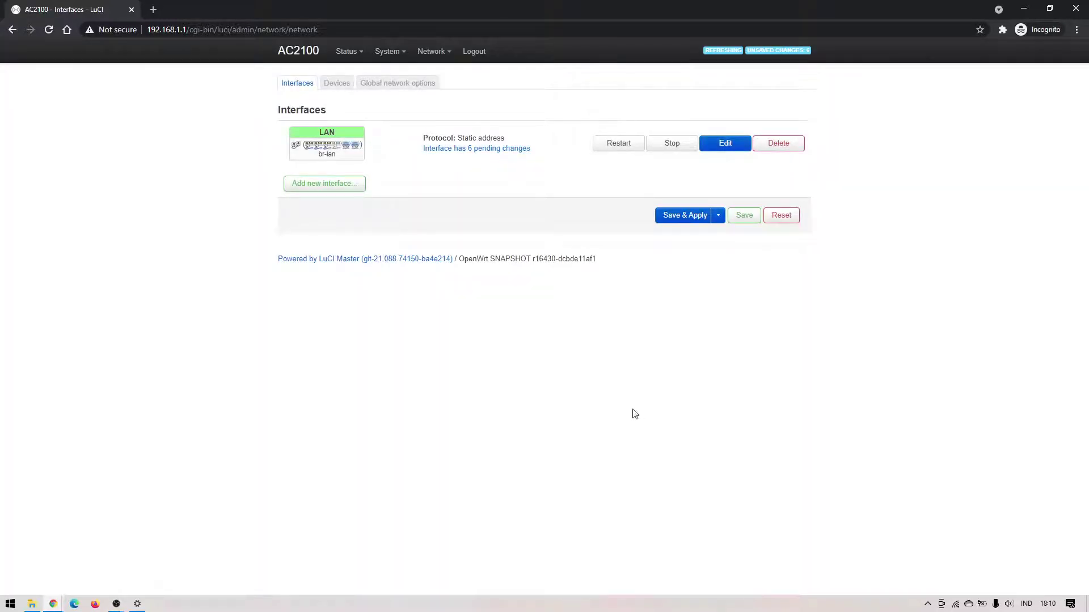
Step: Review the pending DHCP and network configuration changes and apply them to the router
left_click(781, 52)
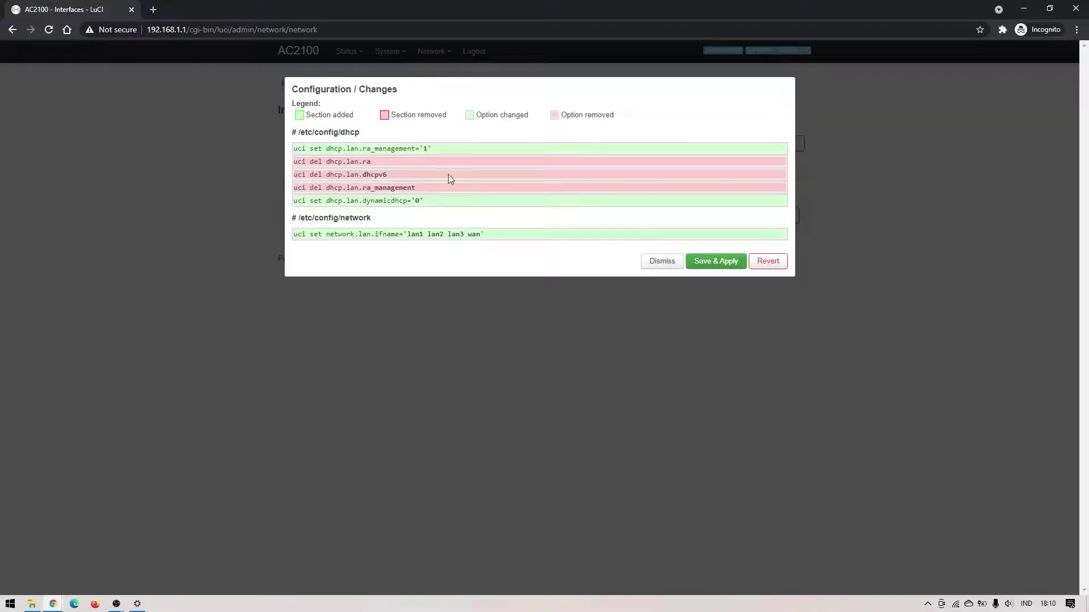
left_click_drag(319, 148, 473, 237)
left_click(486, 236)
left_click(715, 261)
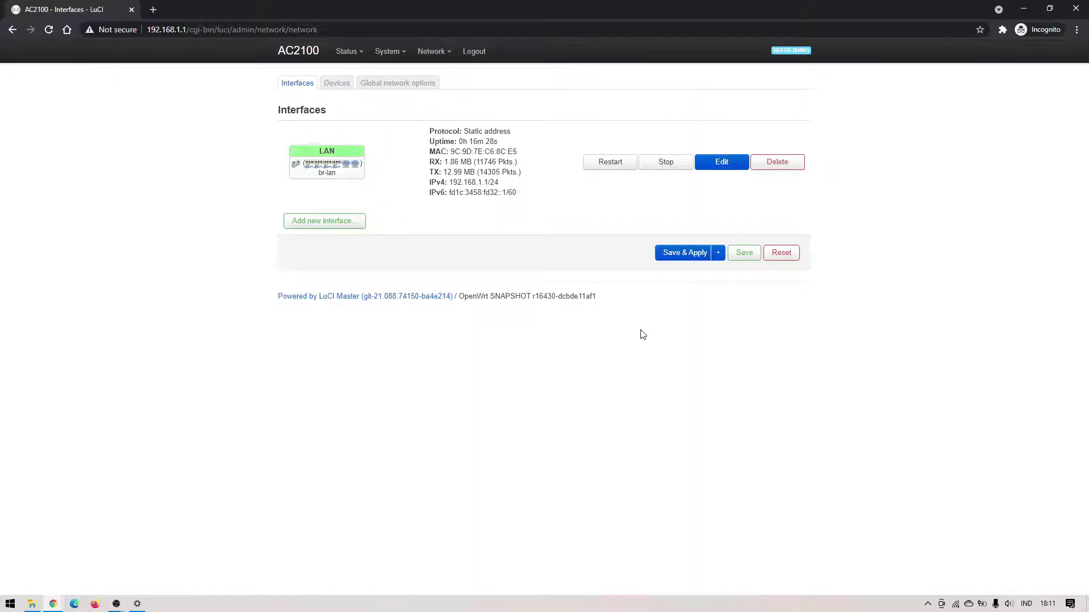
Step: Review the LAN interface's DHCP server settings, including its general, advanced and IPv6 options
left_click(722, 163)
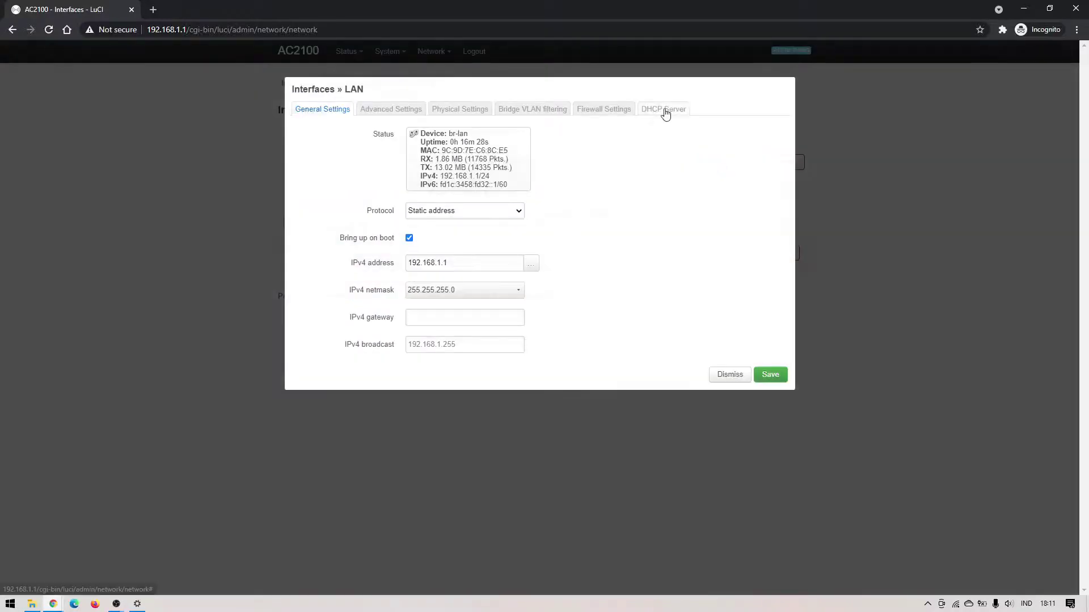
left_click(664, 111)
left_click(431, 138)
left_click(395, 139)
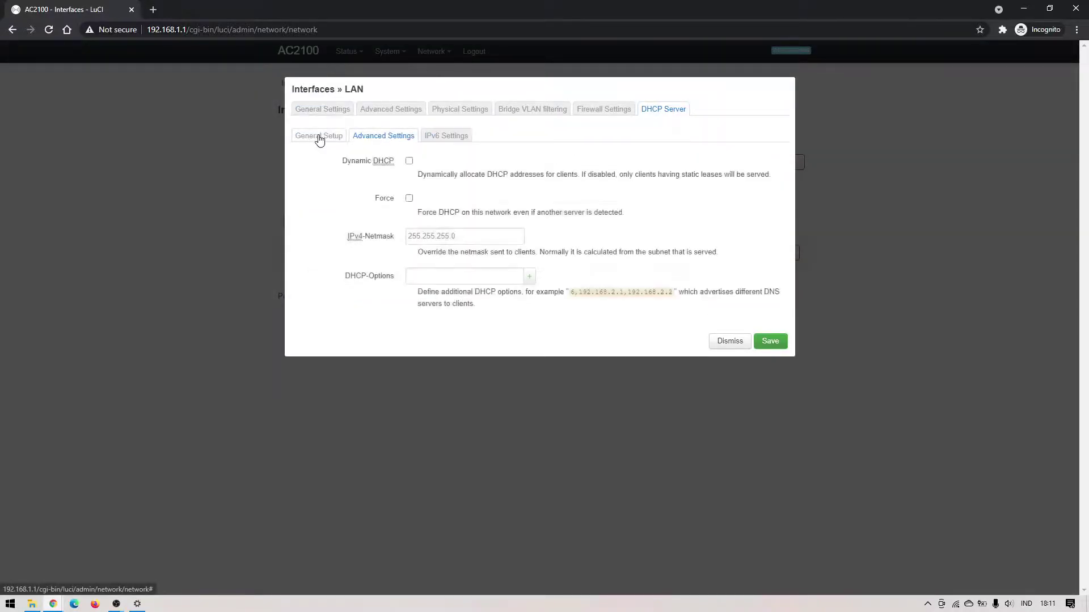
left_click(320, 139)
left_click(391, 138)
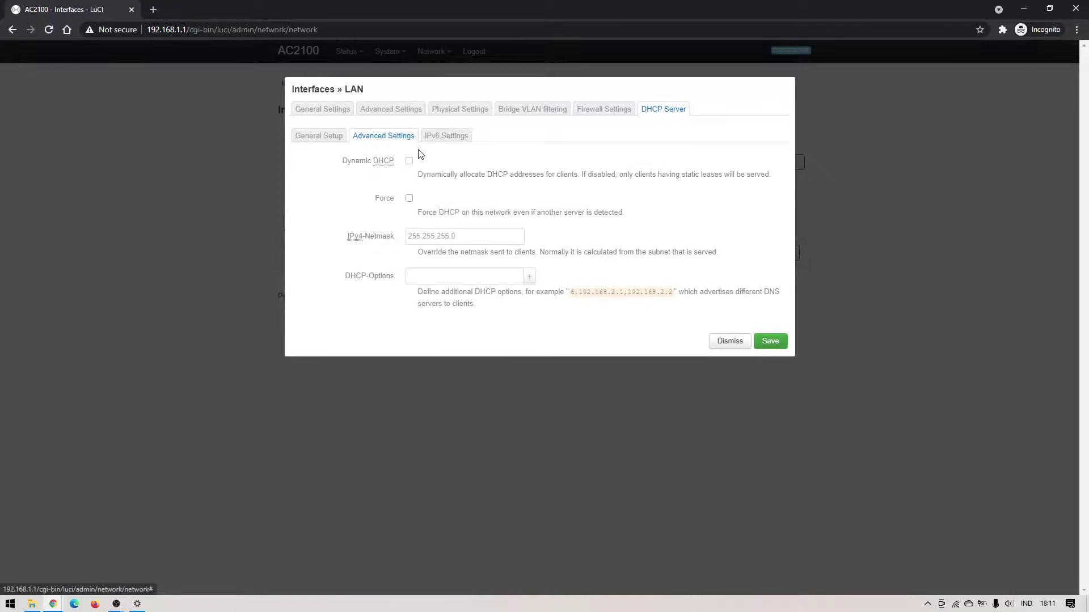
left_click(326, 138)
Step: Examine the LAN interface's firewall, bridge VLAN filtering, physical and advanced settings, including the selected bridge ports
left_click(618, 110)
left_click(541, 110)
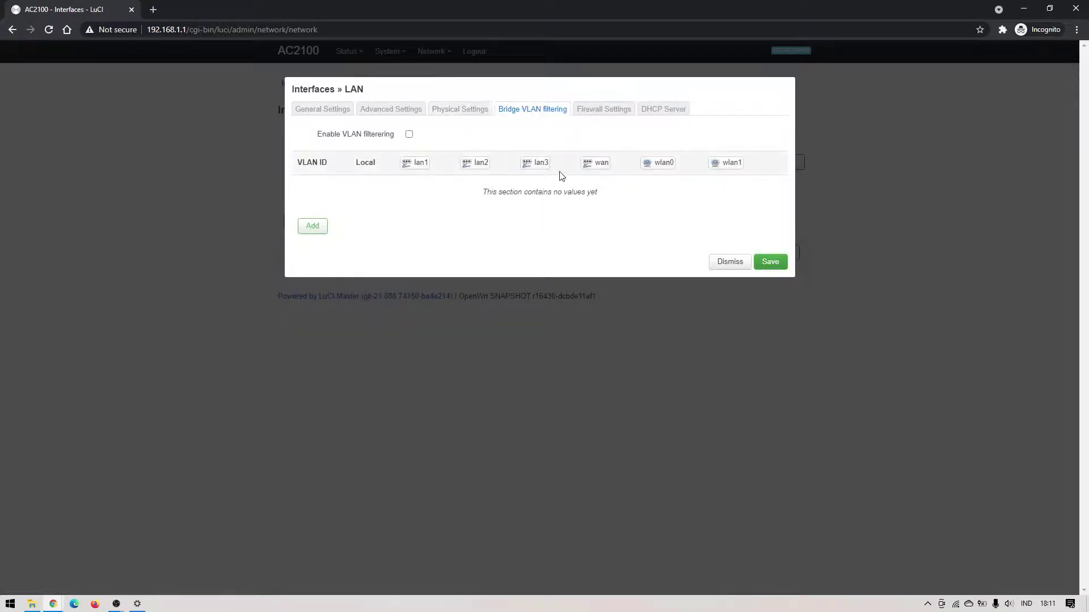
left_click(458, 113)
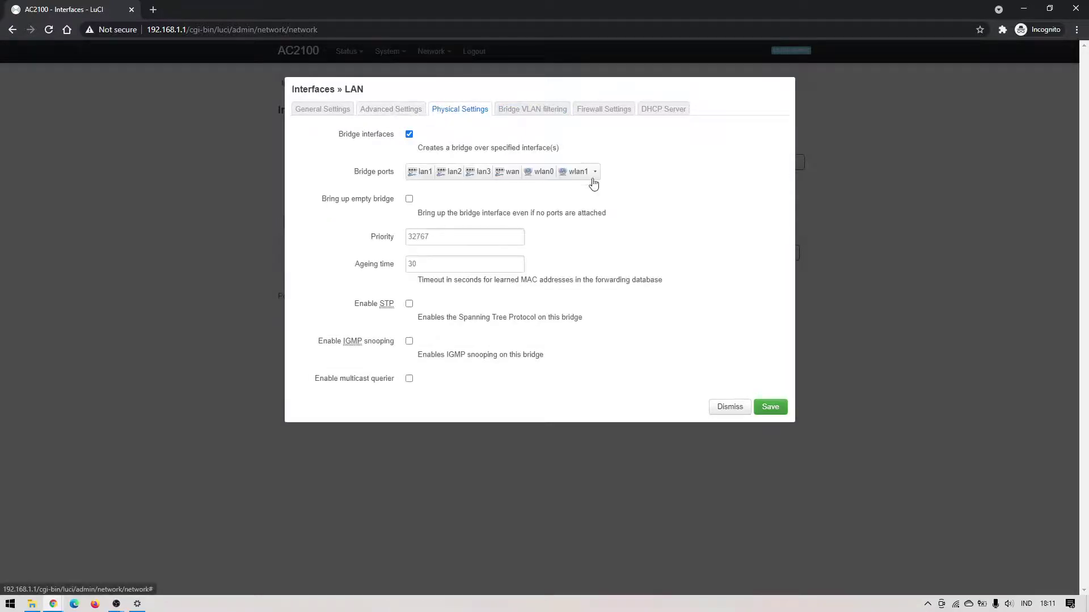
left_click(592, 172)
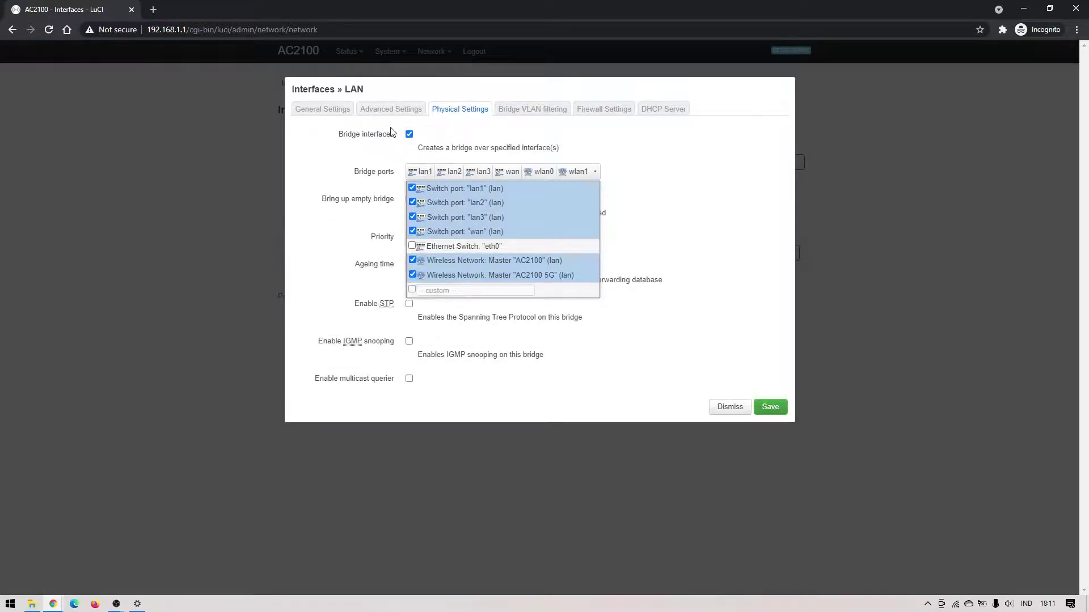
left_click(391, 110)
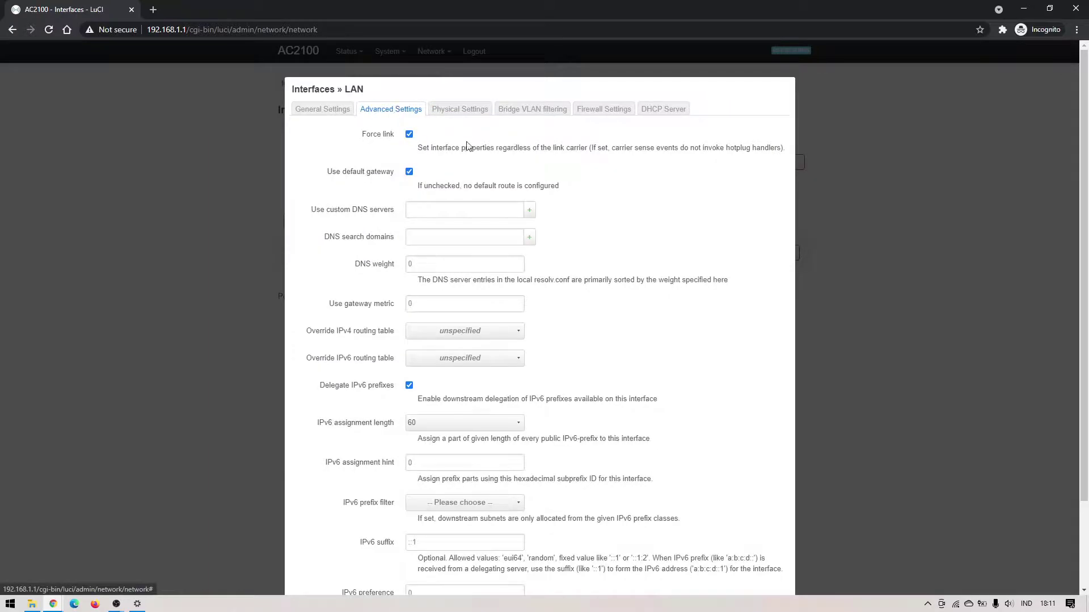
scroll(518, 311, "down", 2)
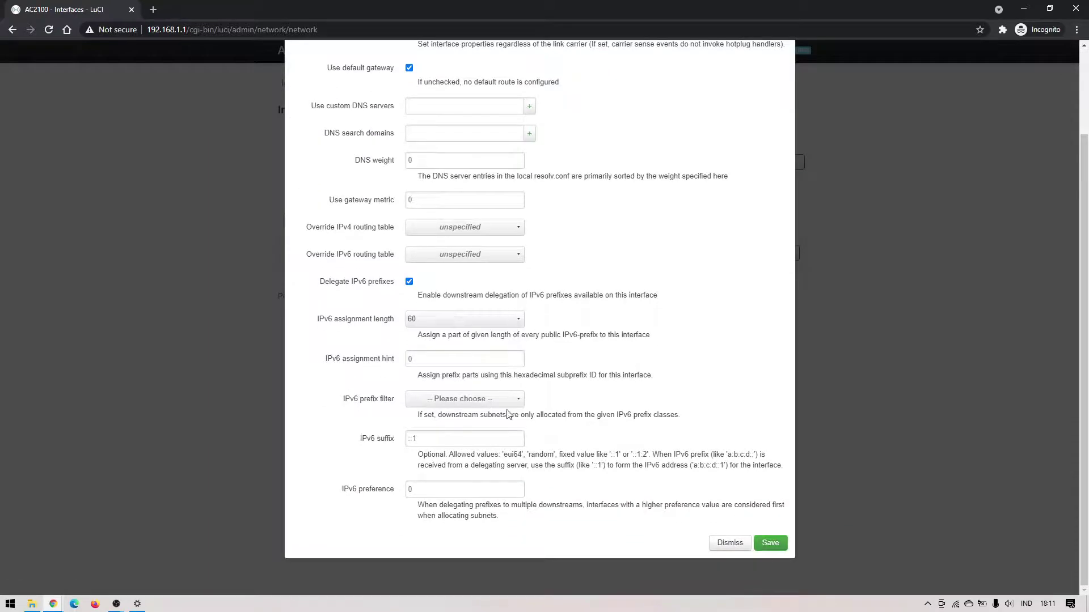
scroll(517, 271, "up", 3)
Step: Set the LAN interface's IPv4 gateway to 192.168.100.1 in its general settings
left_click(324, 112)
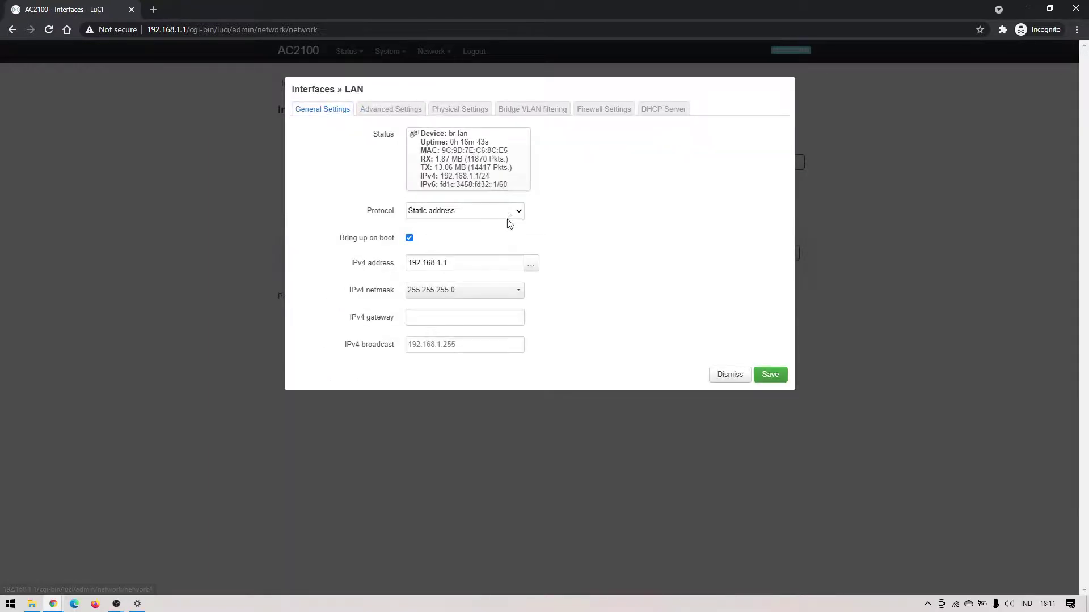
left_click(466, 321)
left_click(474, 318)
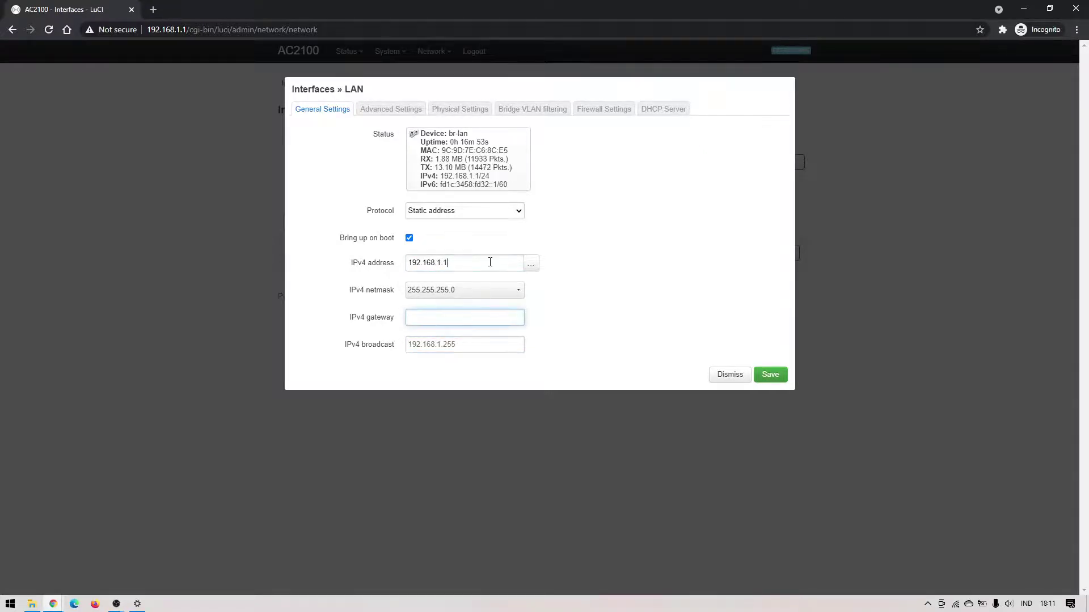
left_click(486, 263)
left_click(484, 316)
left_click(487, 266)
left_click(474, 316)
left_click(478, 267)
left_click(480, 313)
left_click(483, 265)
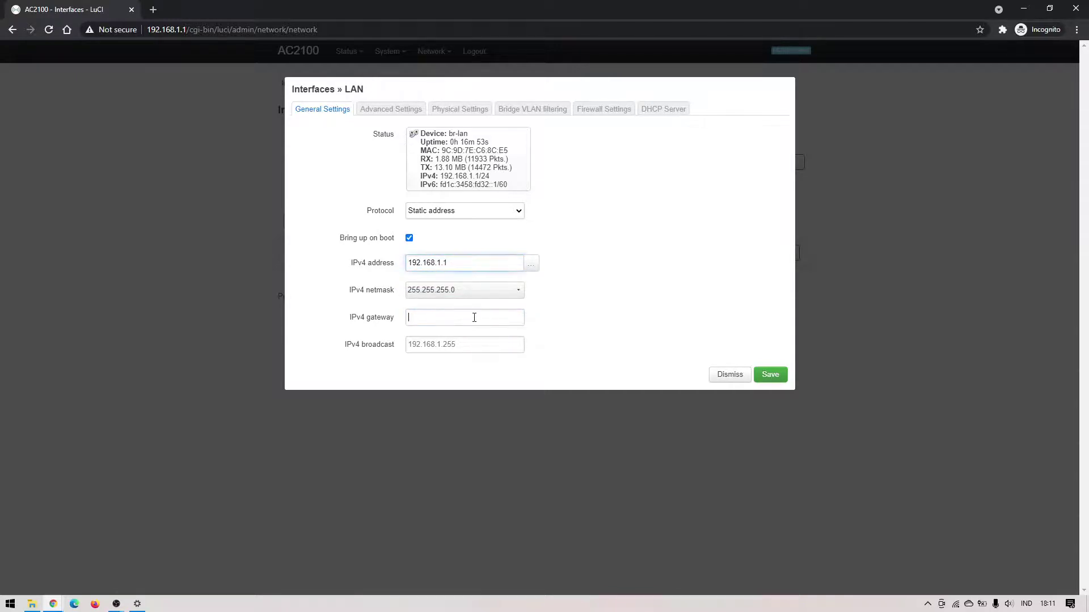
left_click(474, 316)
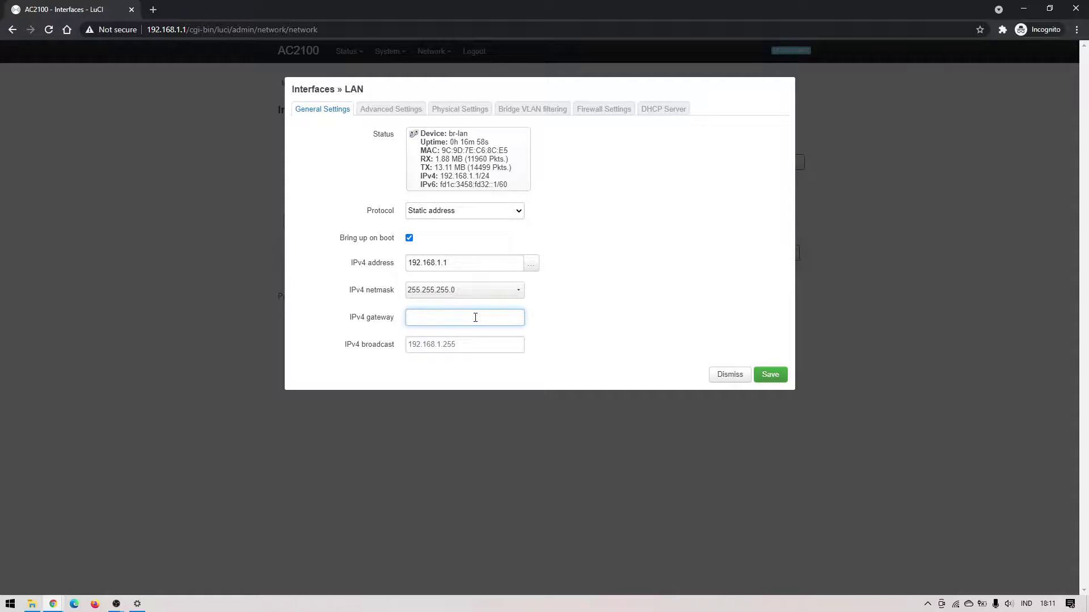
type("192.168.100.1")
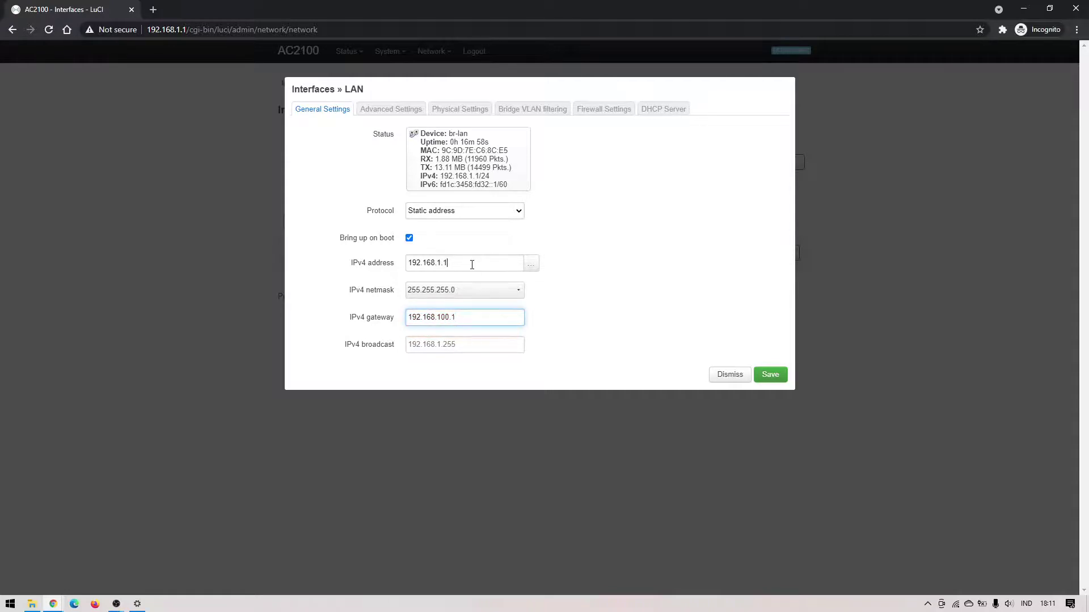
Step: Set the LAN interface's IPv4 address to 192.168.100.251 and save the interface configuration
left_click(472, 265)
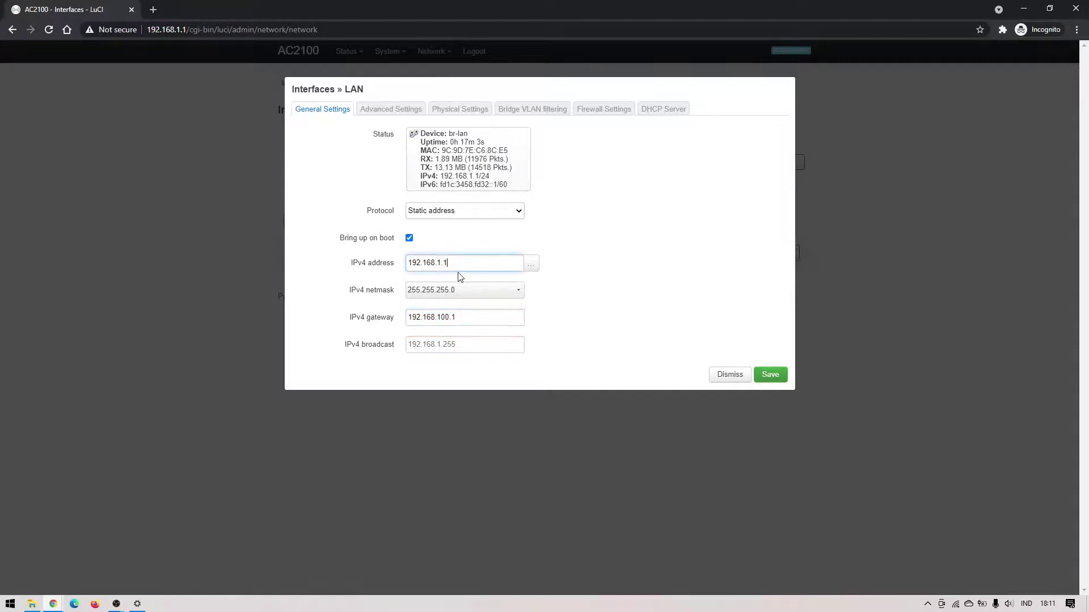
key("BackSpace")
key("BackSpace")
type("00.")
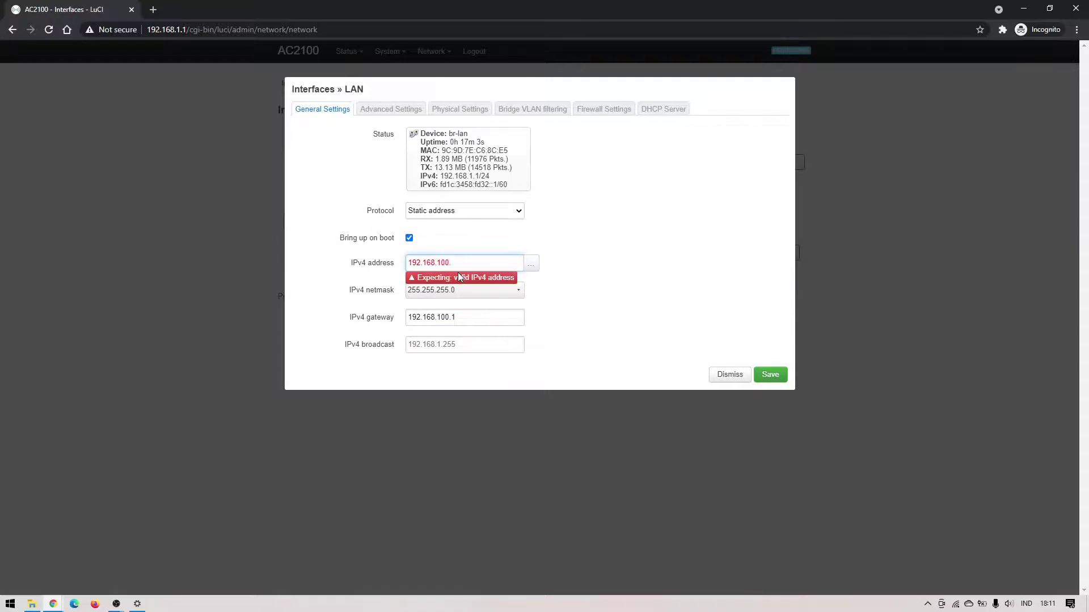
type("251")
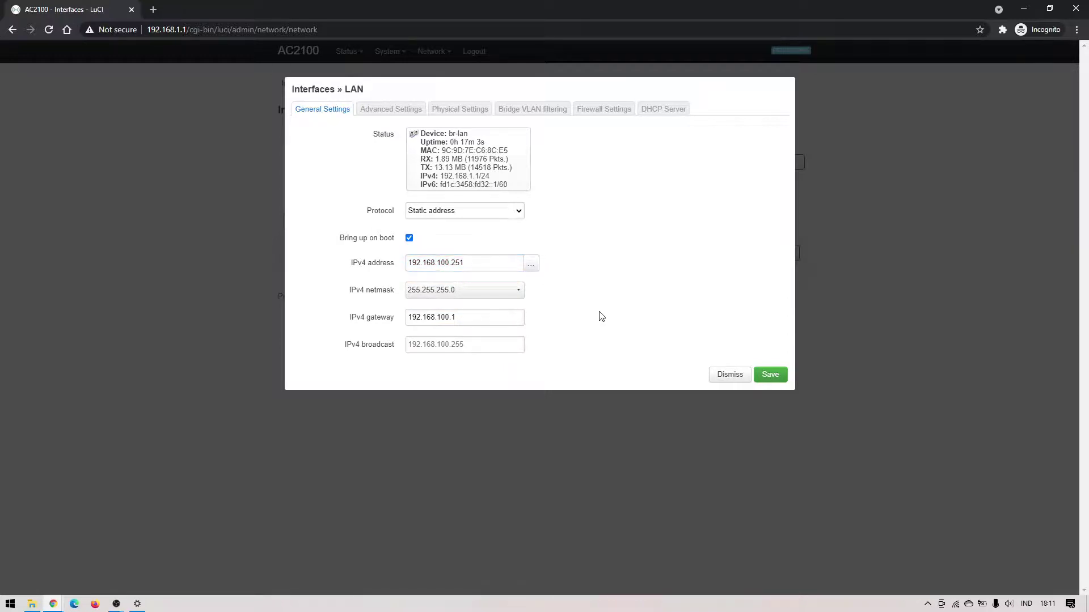
left_click(777, 381)
left_click(956, 605)
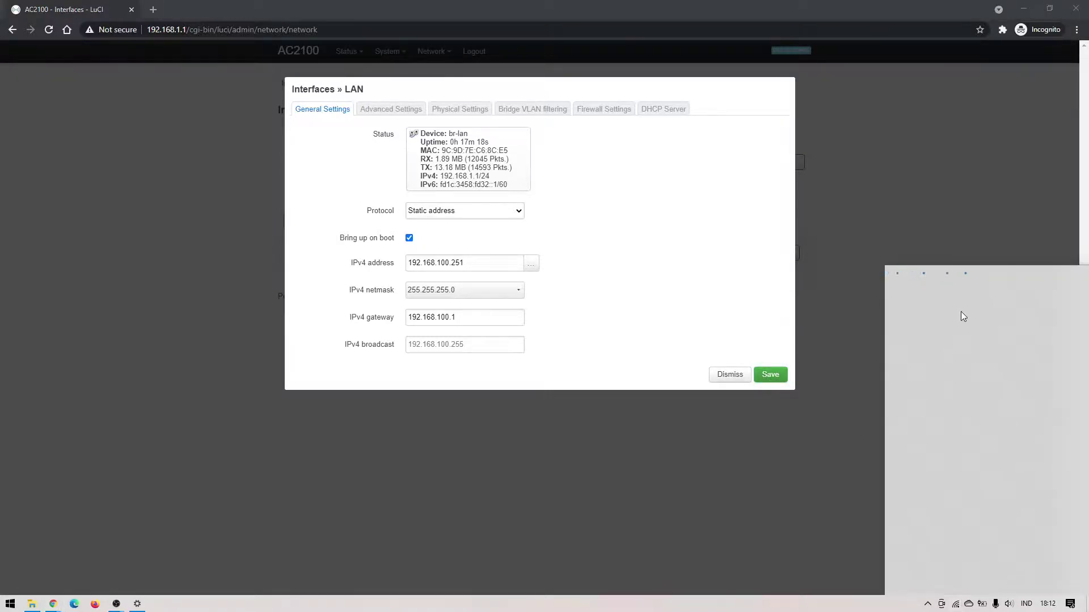
left_click(775, 376)
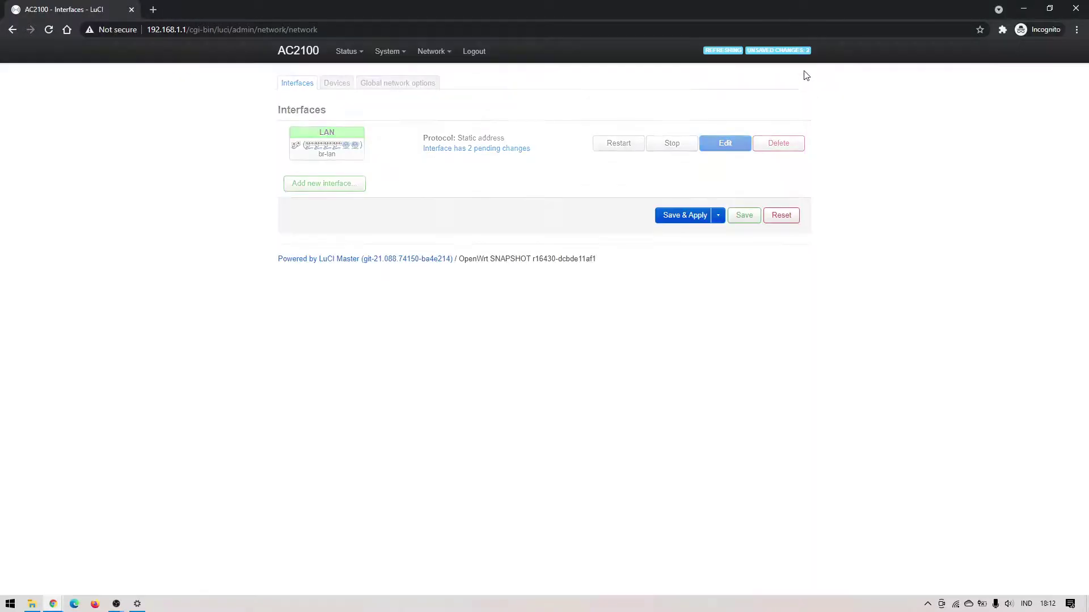
Step: Review the pending LAN address and gateway changes and apply them to the router
left_click(794, 51)
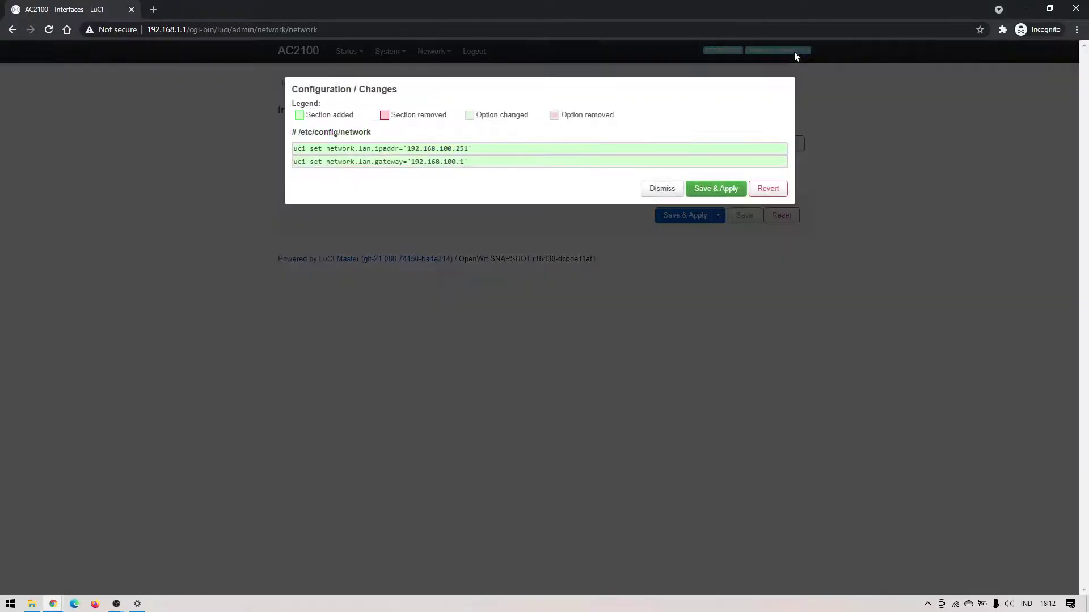
left_click_drag(354, 148, 457, 155)
left_click(499, 160)
left_click(716, 189)
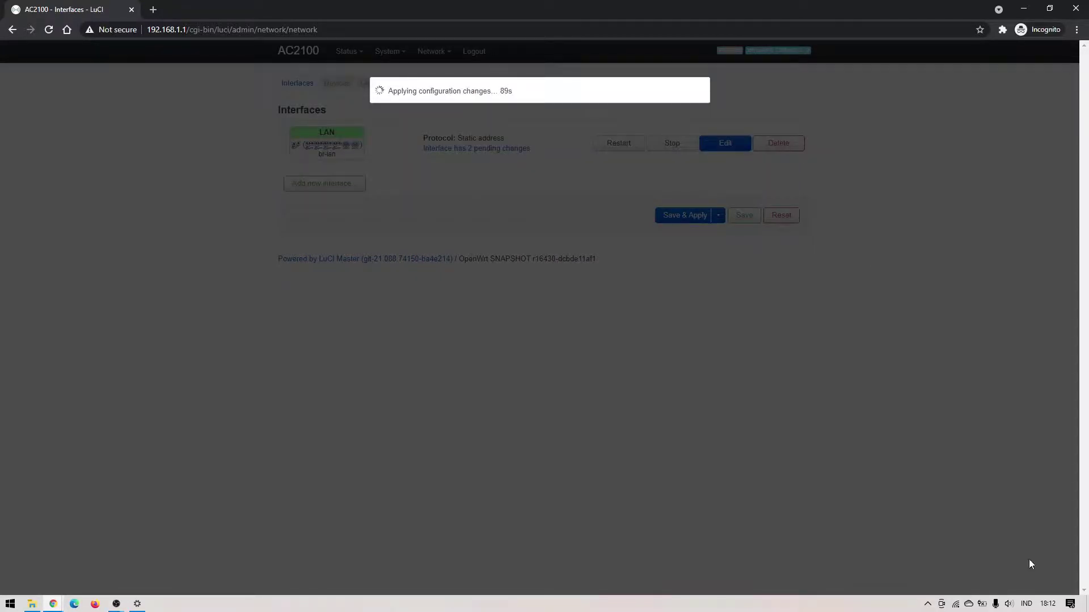
Step: Disconnect the computer from the AC2100 5G Wi-Fi network and connect it to the open AC2100 network
left_click(957, 606)
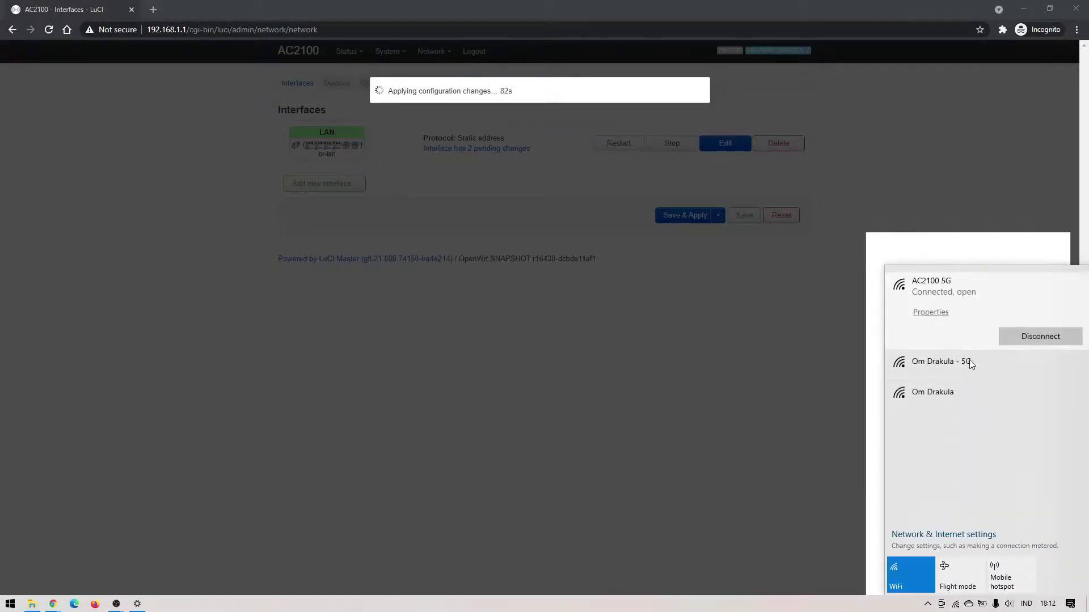
left_click(1034, 338)
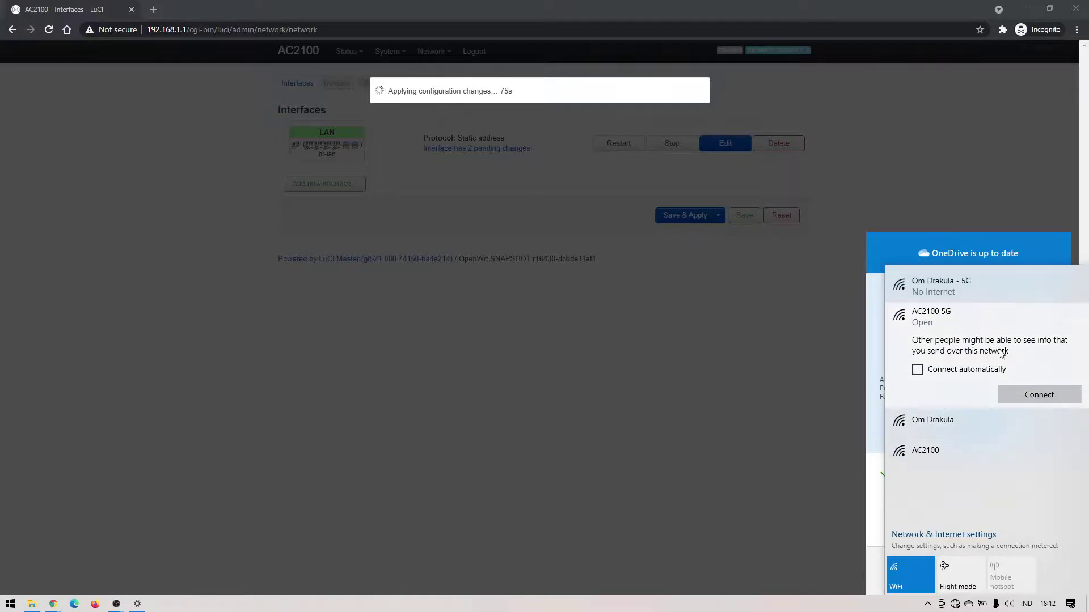
left_click(978, 466)
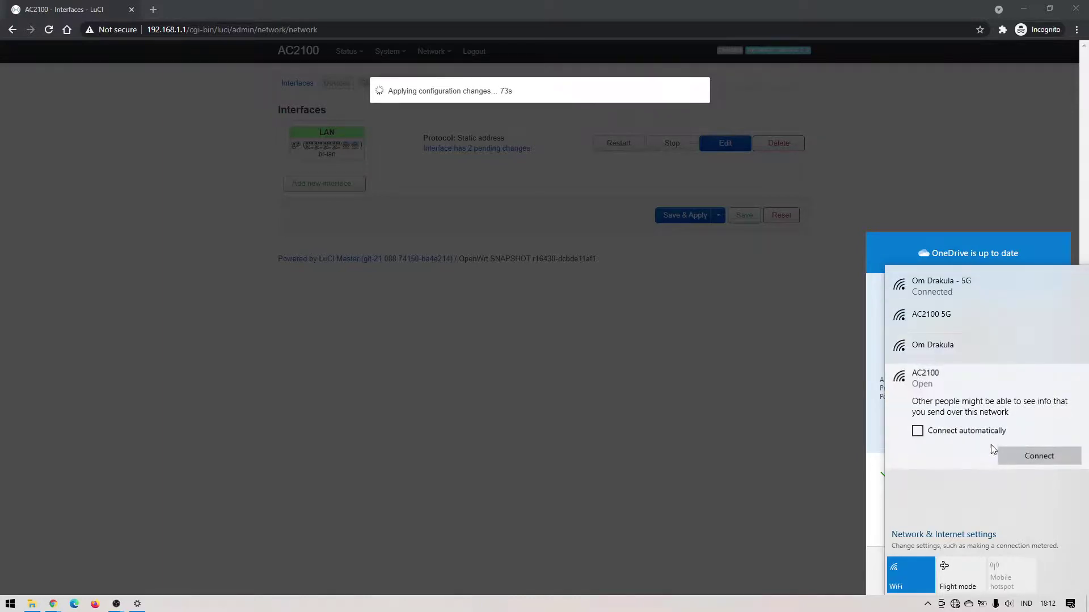
left_click(1020, 454)
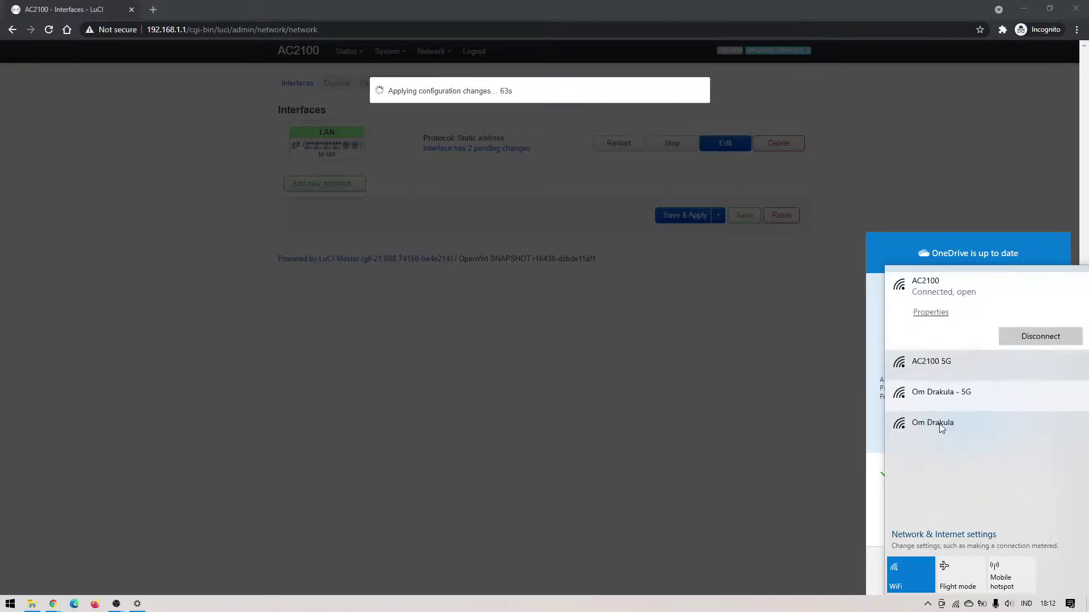
Step: Open the router at 192.168.100.251 in a new browser tab, close the old tab and log in as root with the account password
left_click(153, 10)
type("192.")
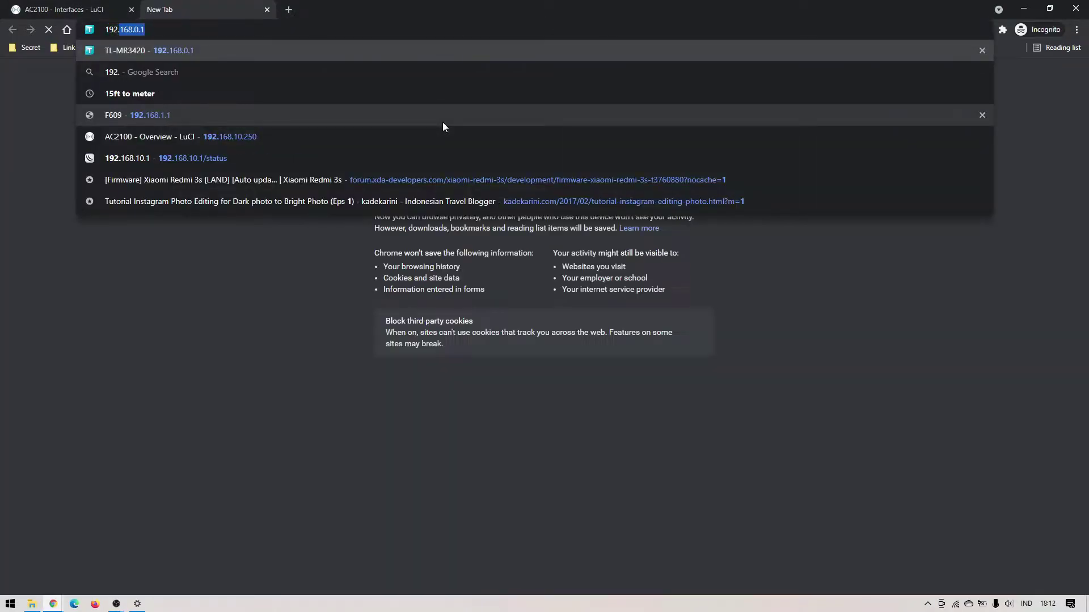
type("168.100.251")
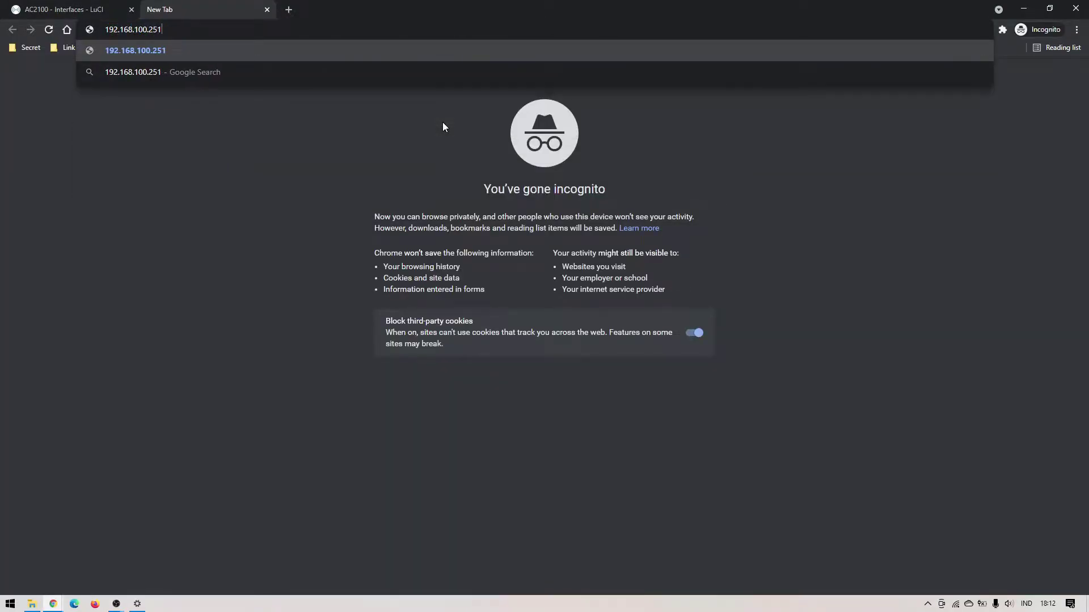
key("Return")
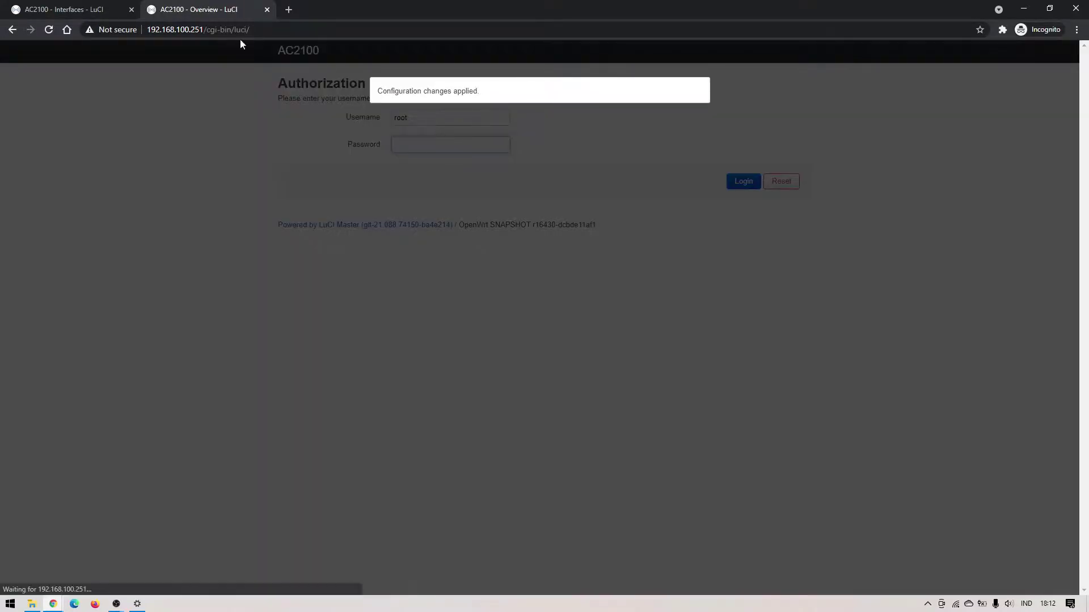
left_click(131, 9)
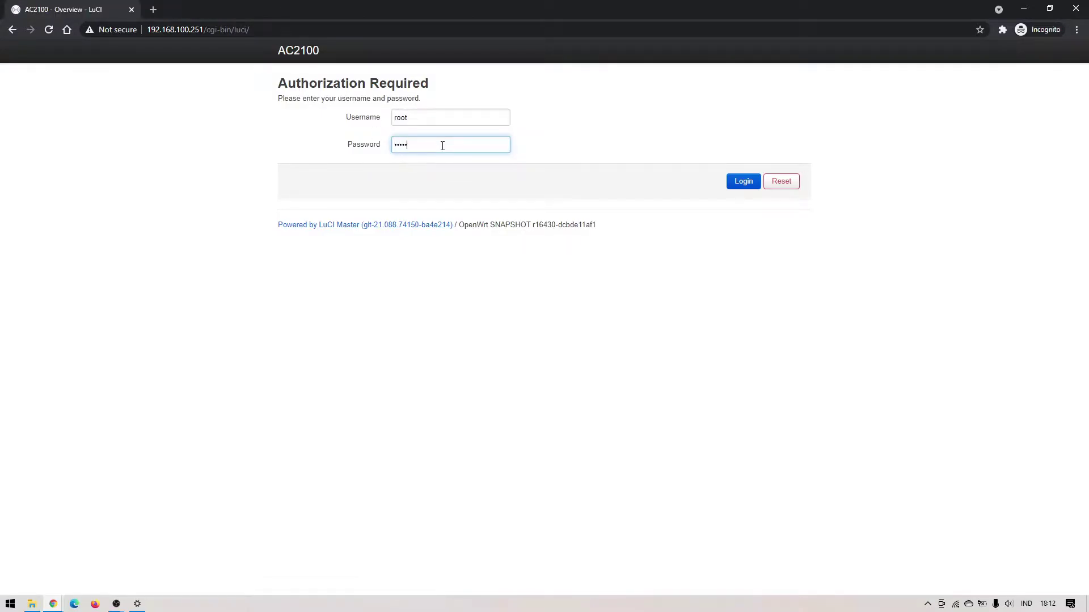
key("Return")
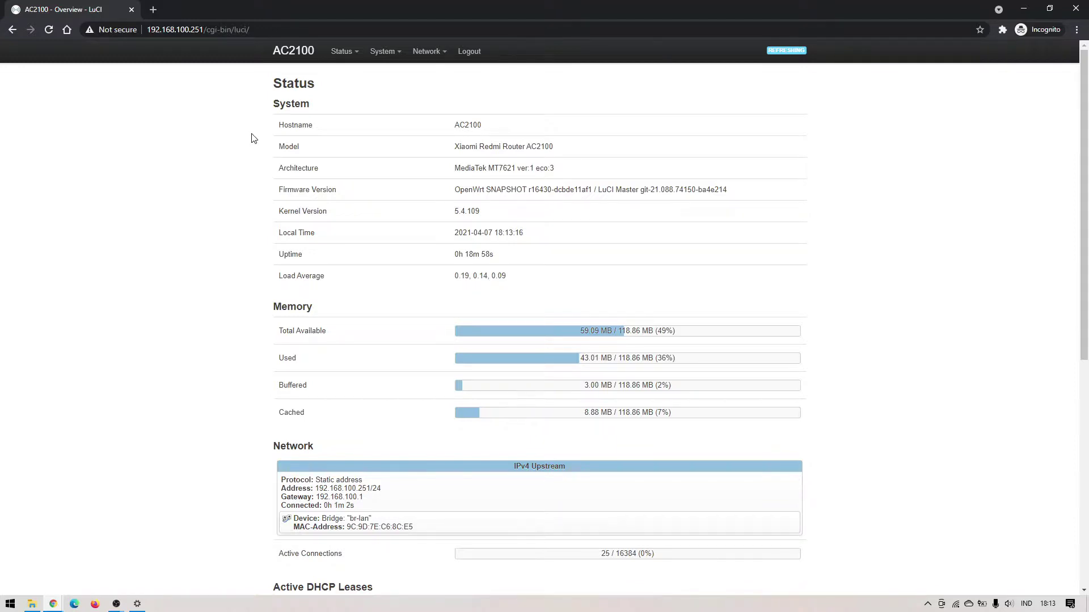
Step: Review the router's status overview and open the network interfaces page to check the LAN interface
scroll(287, 312, "down", 6)
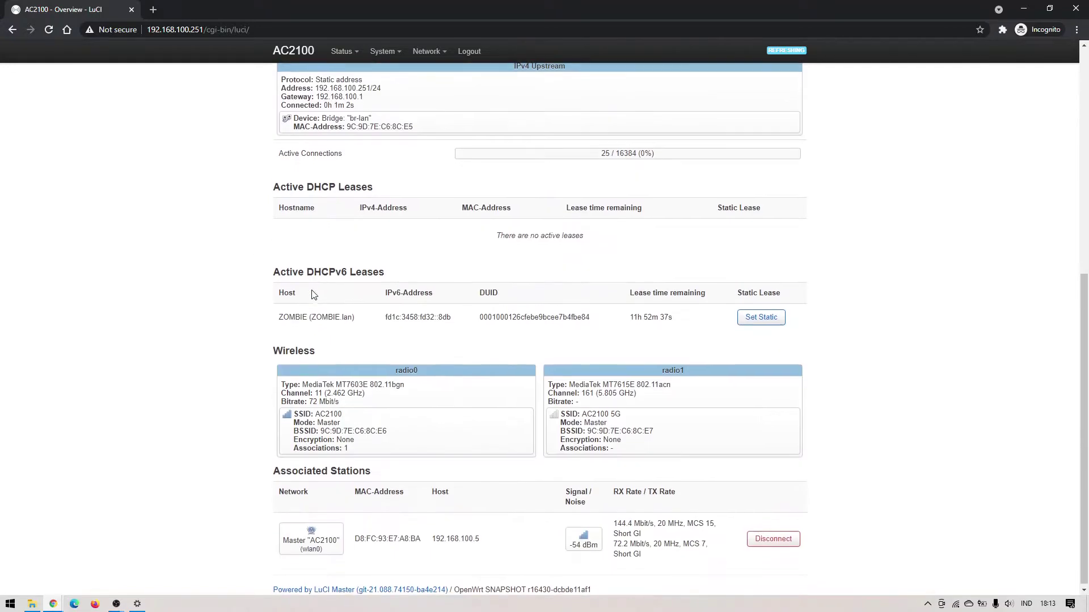
scroll(388, 74, "up", 4)
scroll(388, 74, "up", 3)
mouse_move(428, 50)
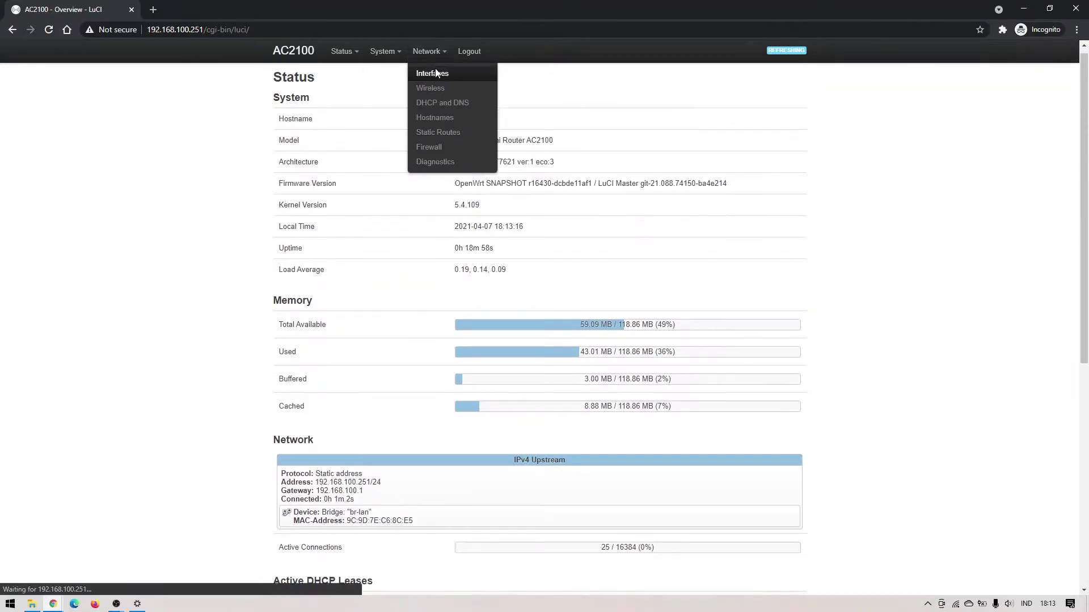
left_click(427, 73)
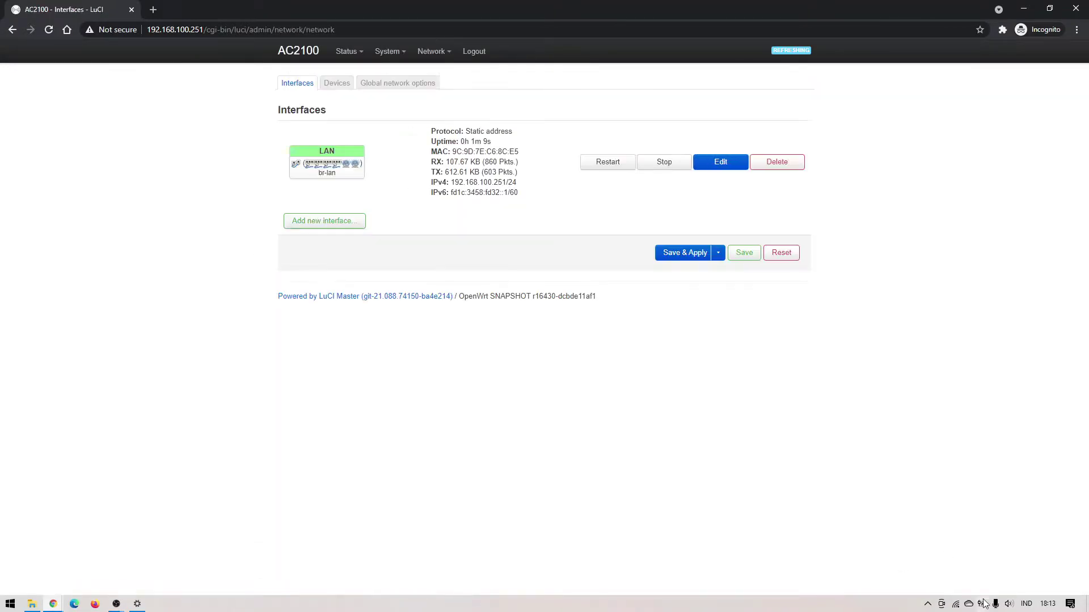
Step: Open the connected AC2100 Wi-Fi network's properties in Windows and check the IPv4 address and DNS server
left_click(956, 605)
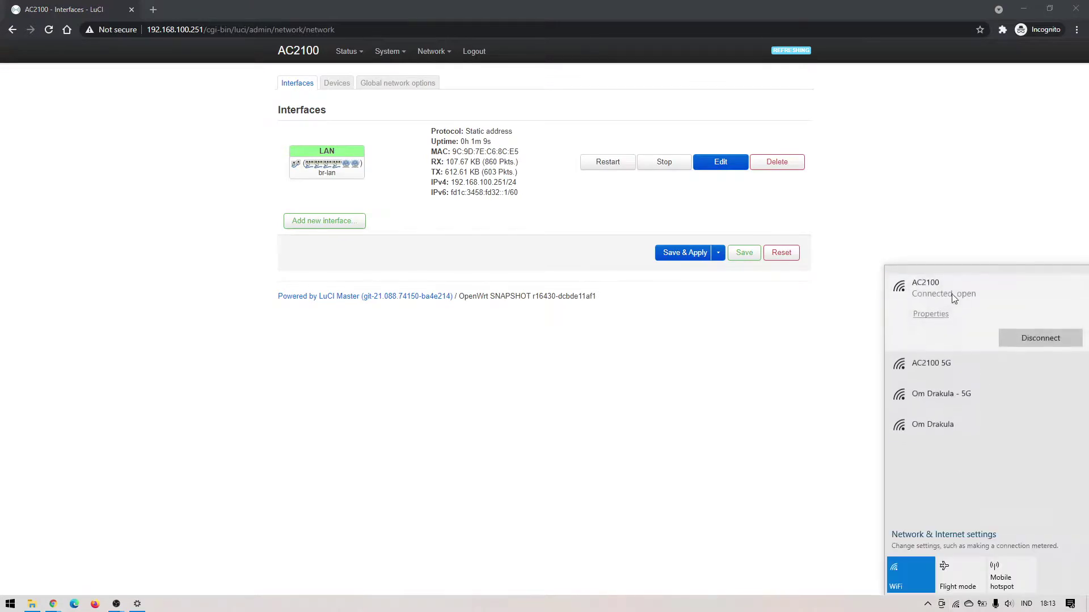
left_click(926, 313)
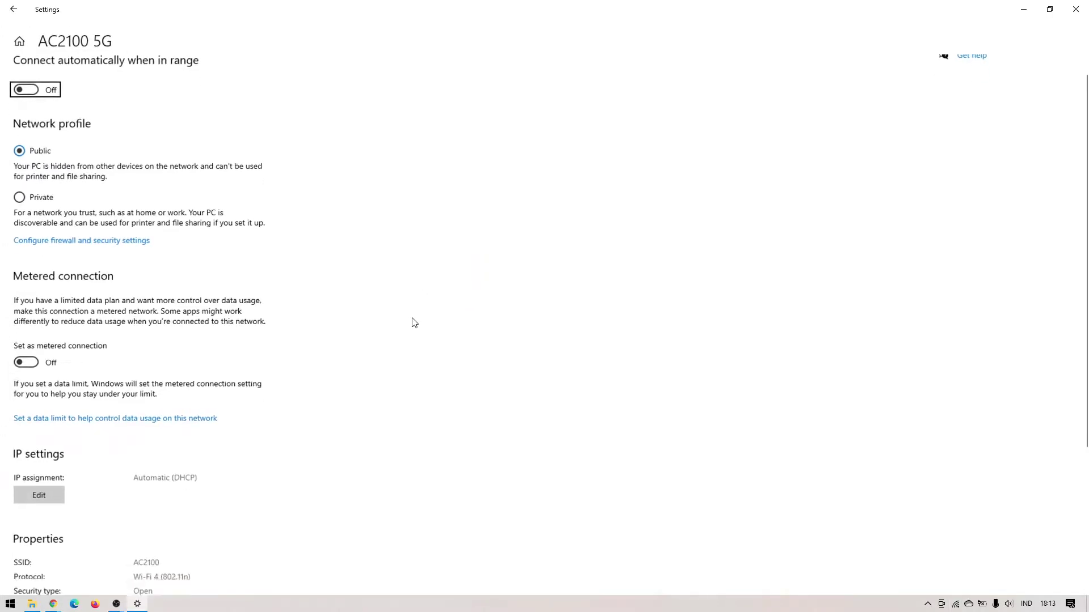
scroll(408, 341, "down", 3)
left_click_drag(191, 471, 145, 461)
left_click(178, 474)
left_click(177, 475)
left_click(146, 460)
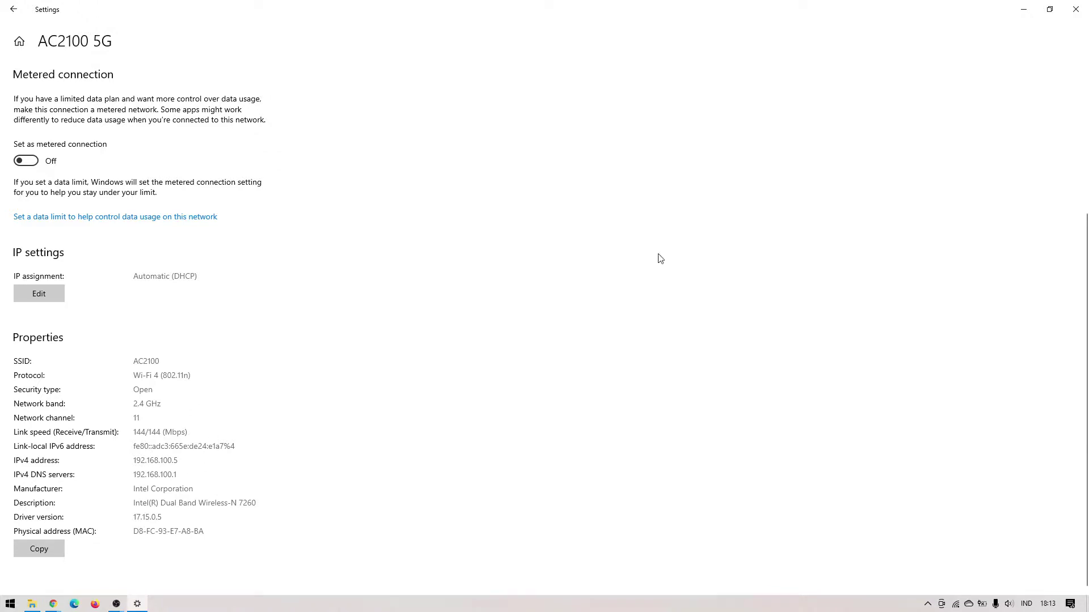
Step: Close the Windows network settings and examine the router's status overview, including its IPv4 upstream, DHCP leases, wireless radios and associated stations
left_click(1075, 9)
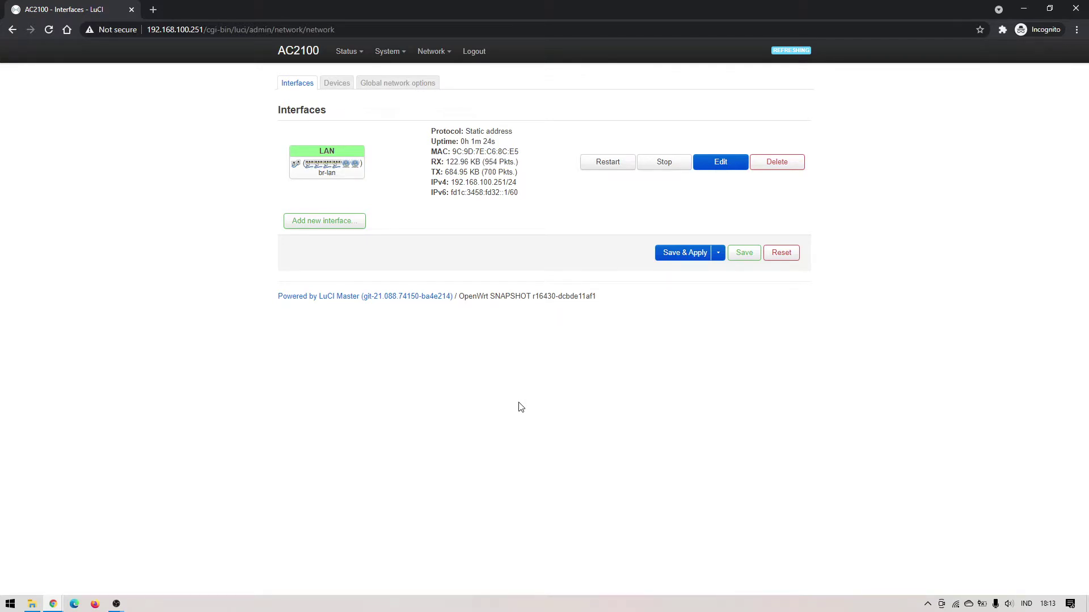
mouse_move(355, 54)
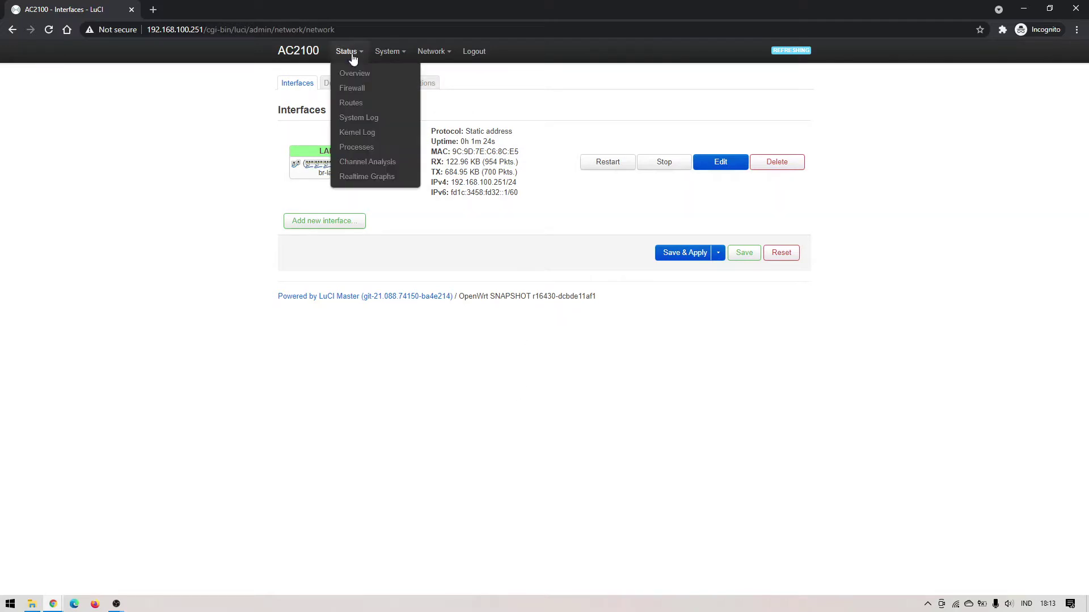
left_click(389, 88)
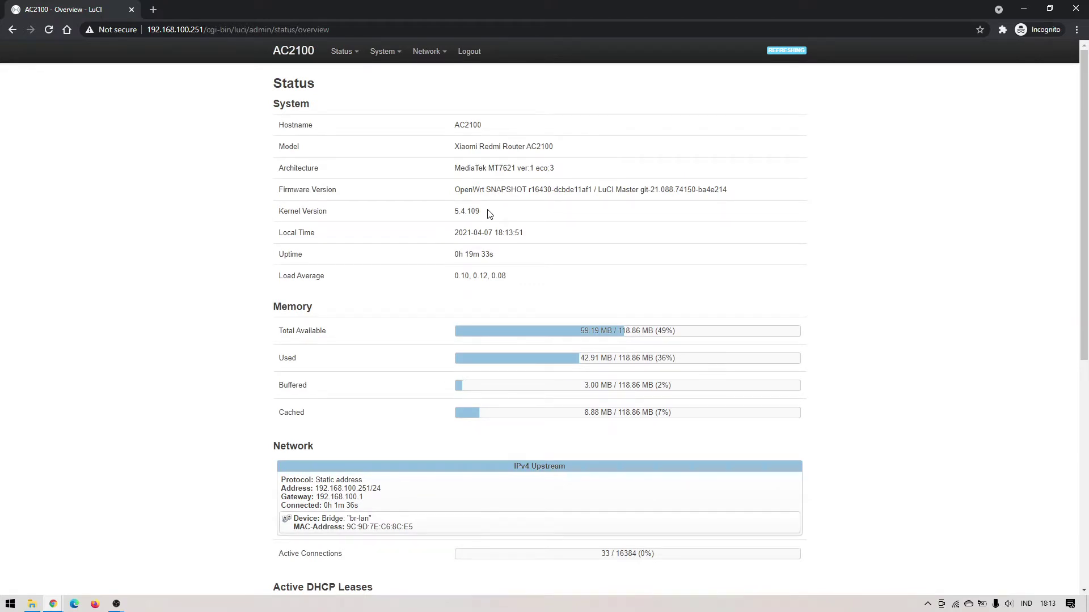
scroll(489, 214, "down", 7)
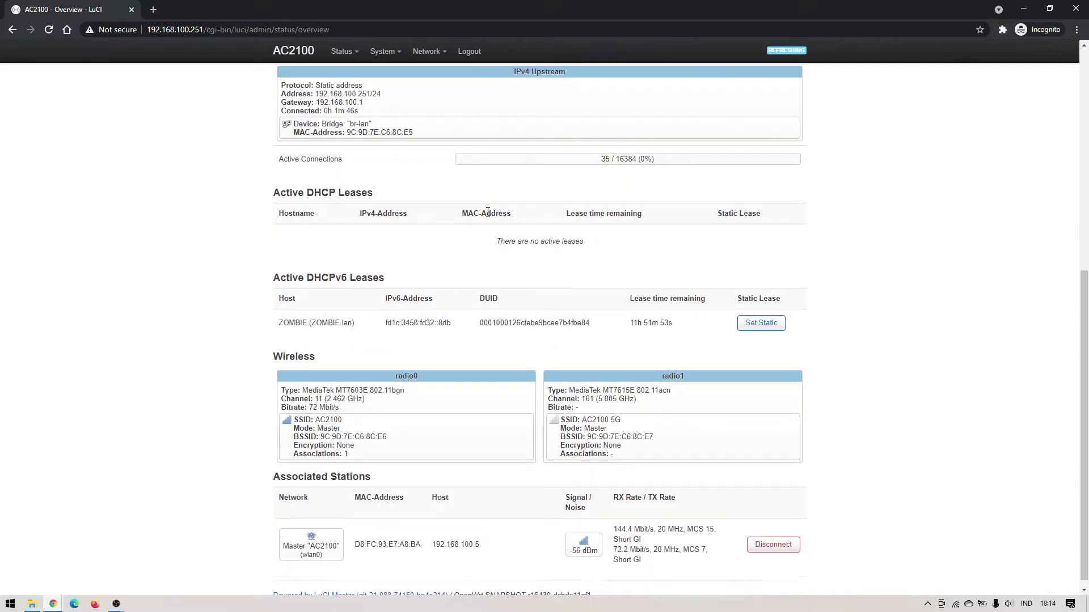
scroll(487, 214, "up", 7)
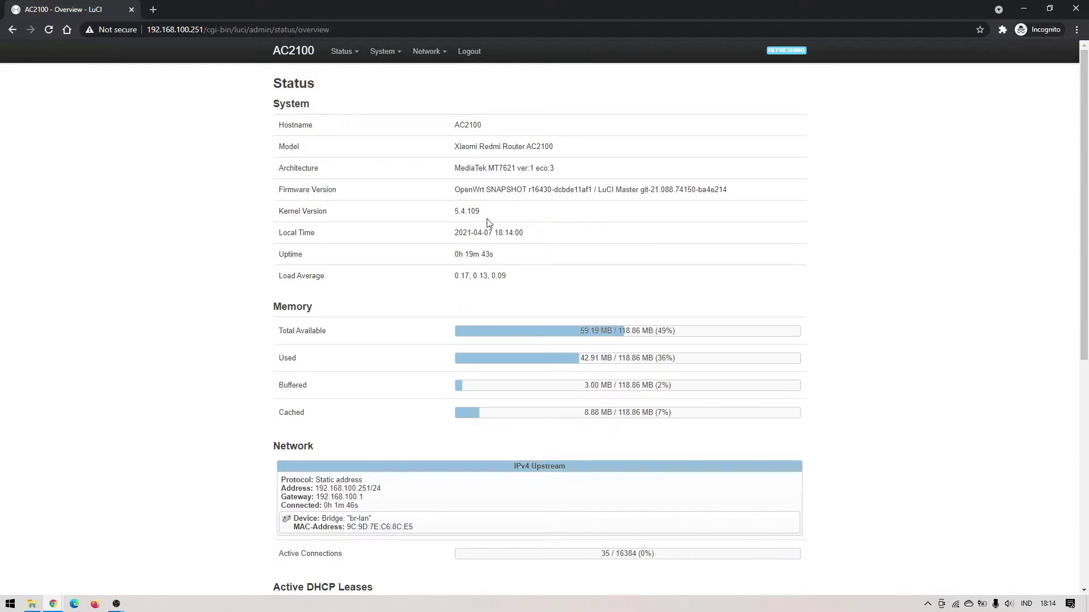
Step: Check the router's network interfaces page, look through its list of network devices, and return to the LAN interface
mouse_move(446, 63)
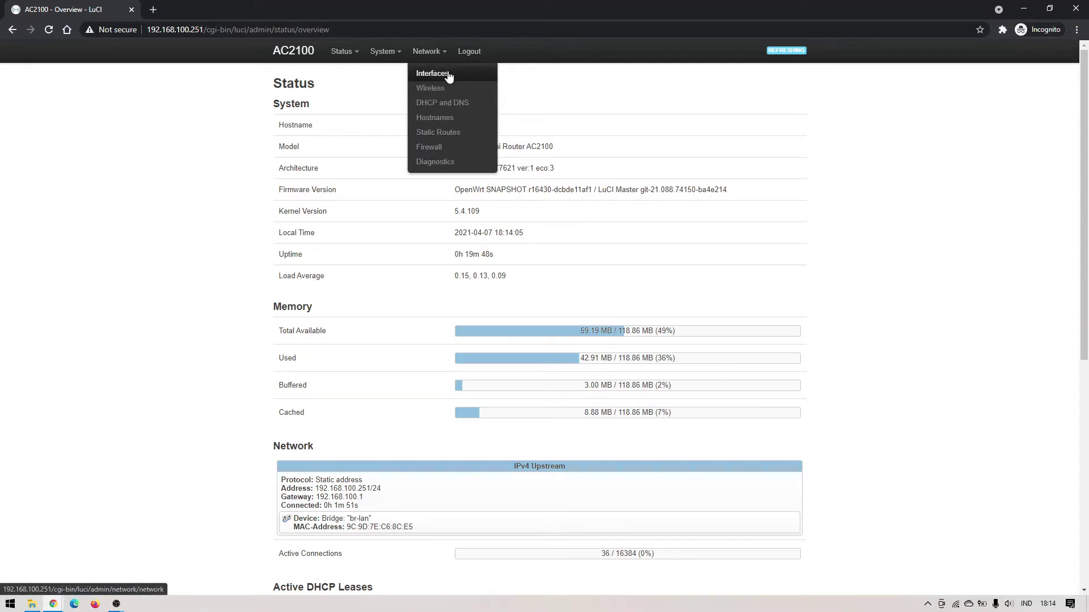
left_click(449, 74)
mouse_move(444, 53)
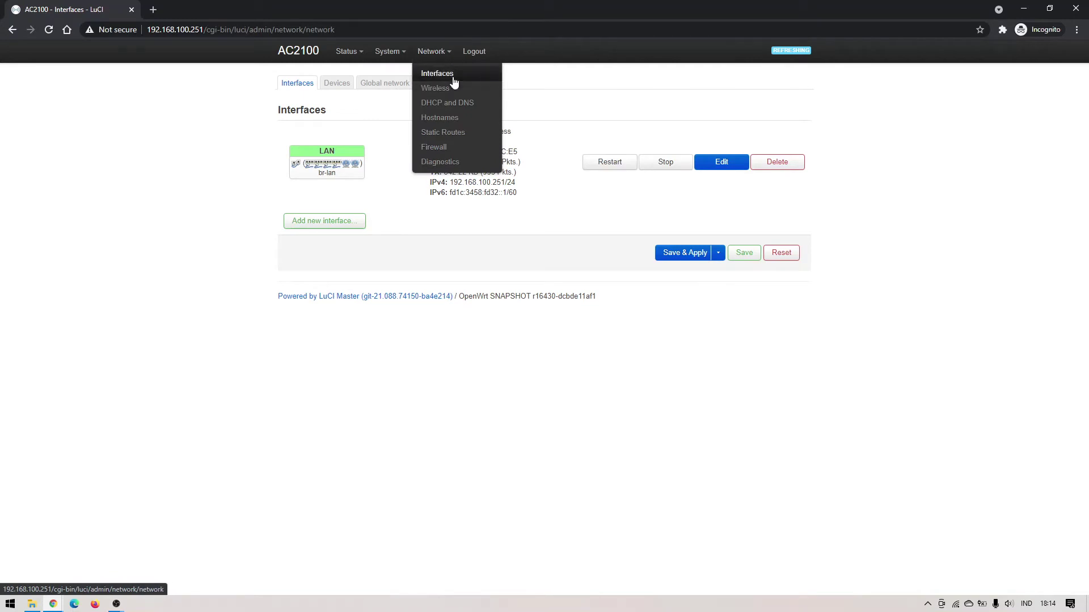
left_click(448, 75)
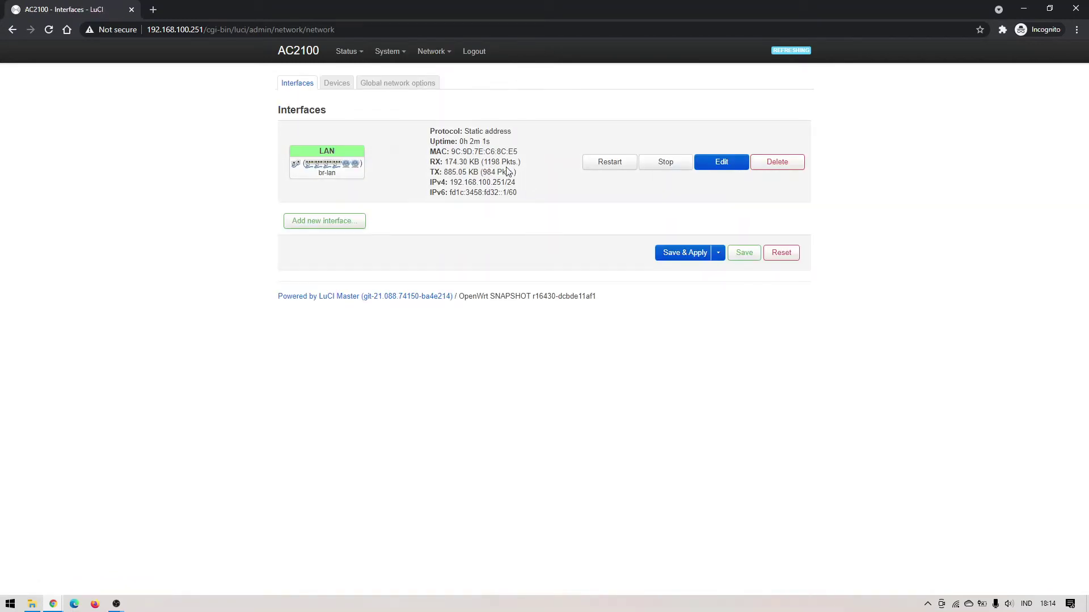
left_click(338, 85)
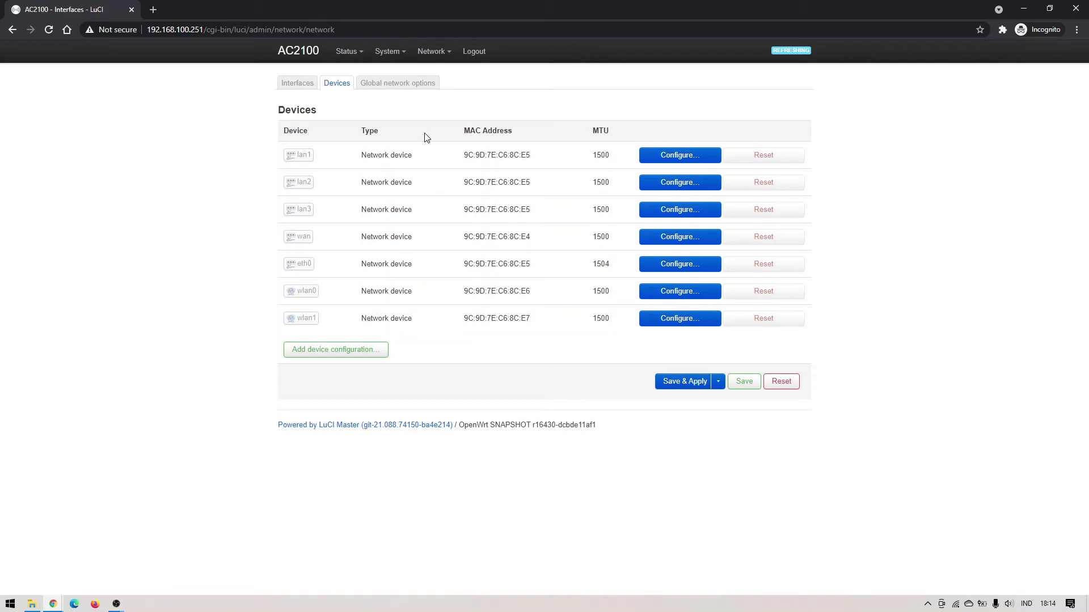
left_click(310, 89)
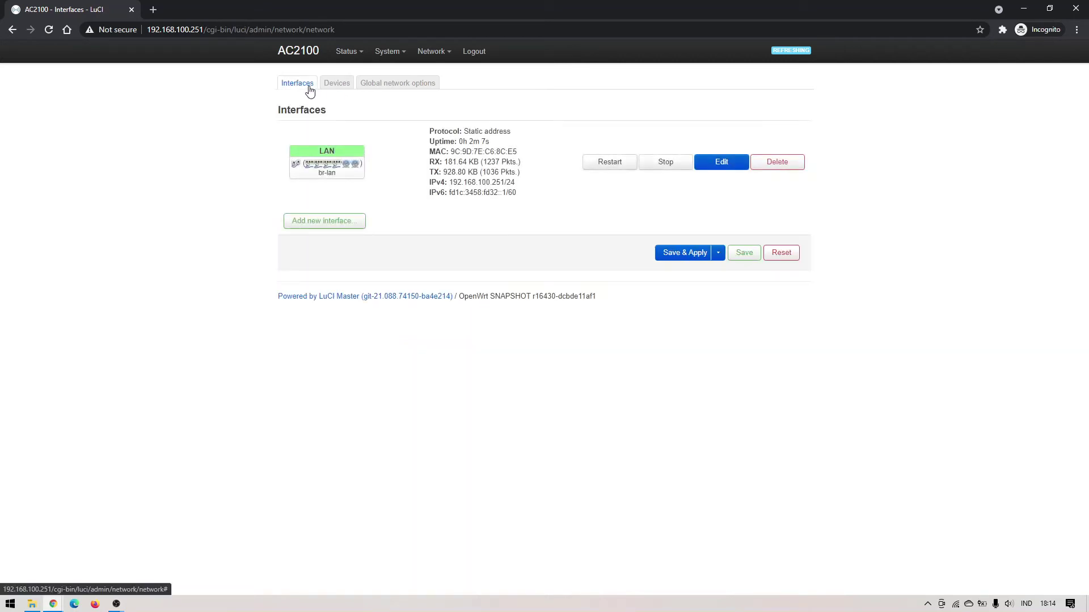